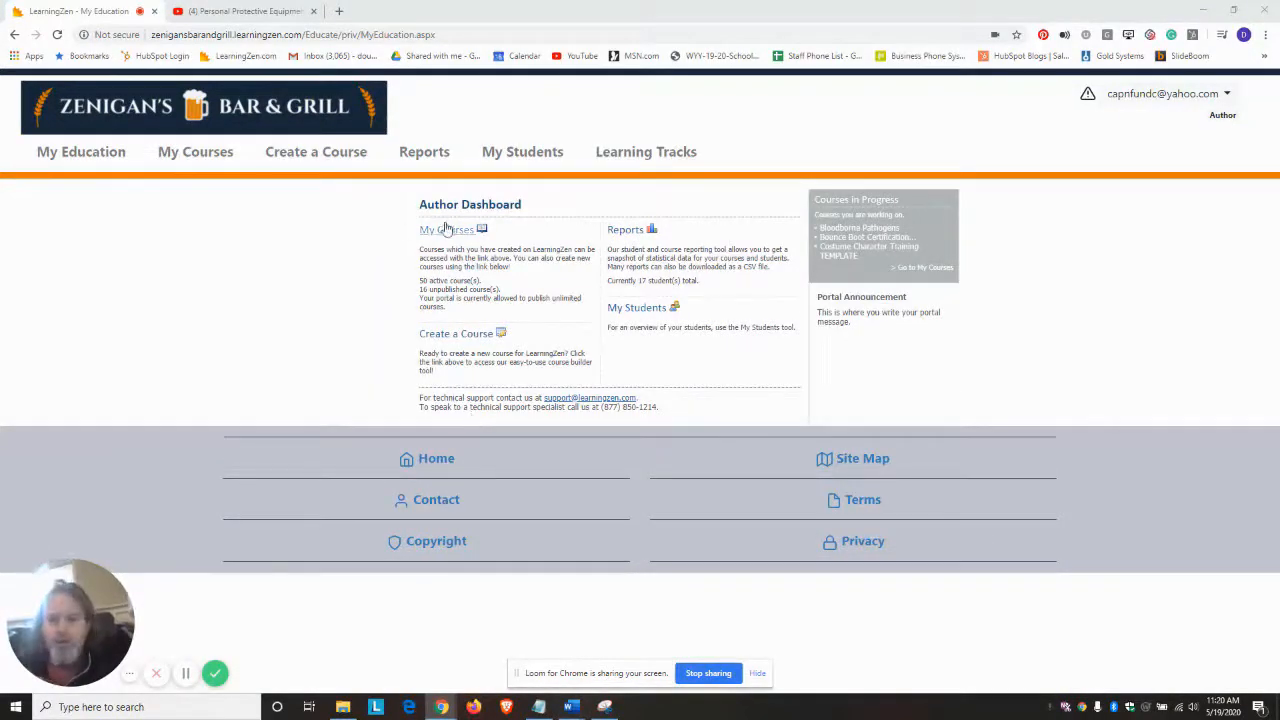
Step: Create a new Online LearningZen Course and set its course title to "A Dress Code Policy 2"
left_click(463, 334)
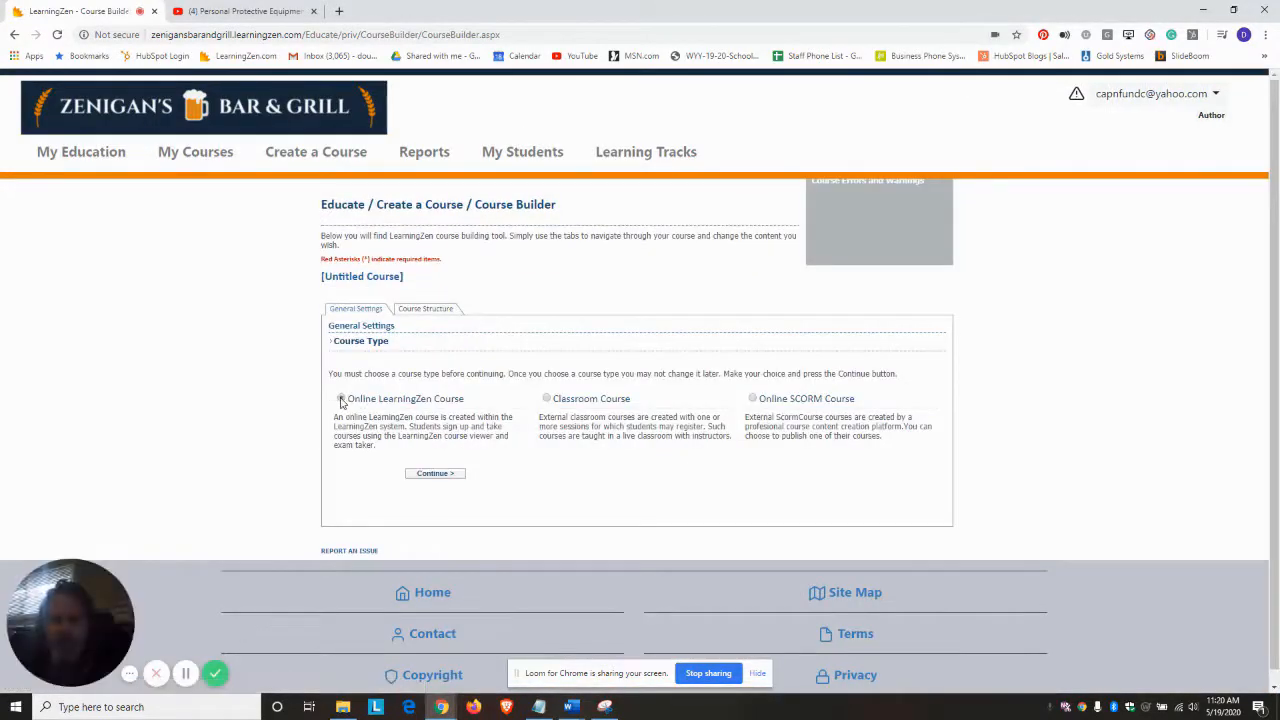
left_click(341, 399)
left_click(453, 475)
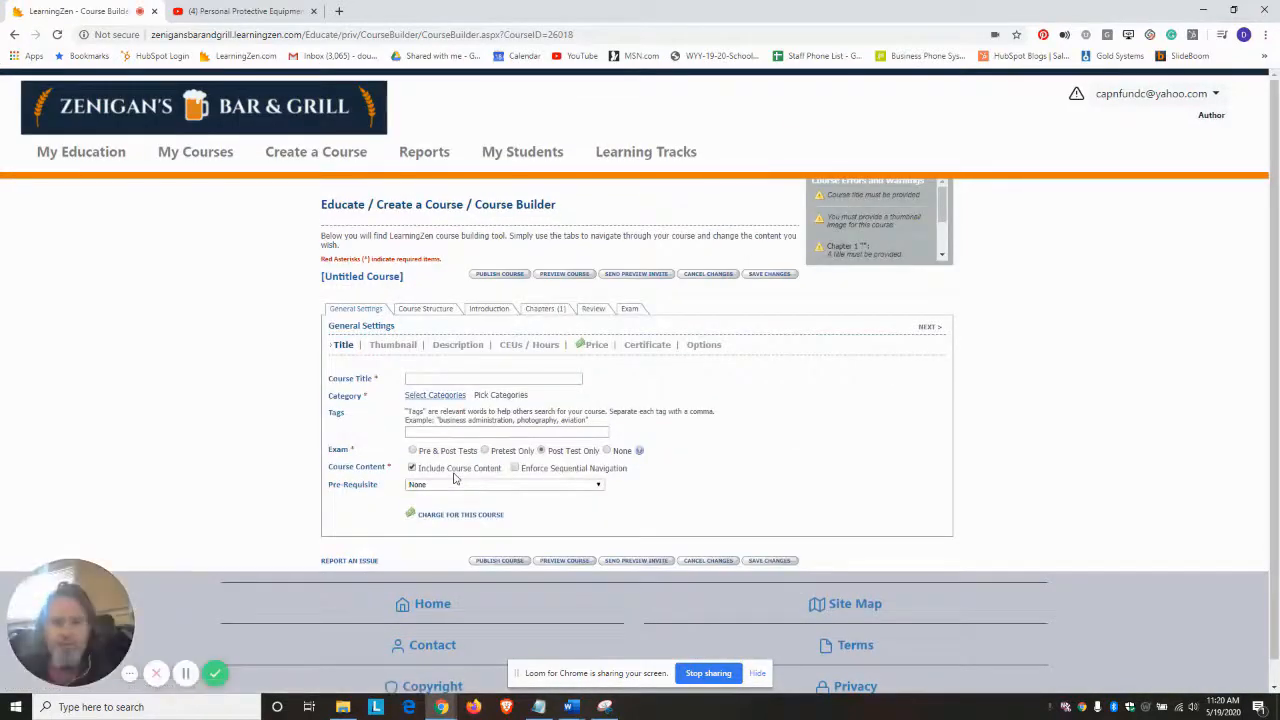
left_click(431, 380)
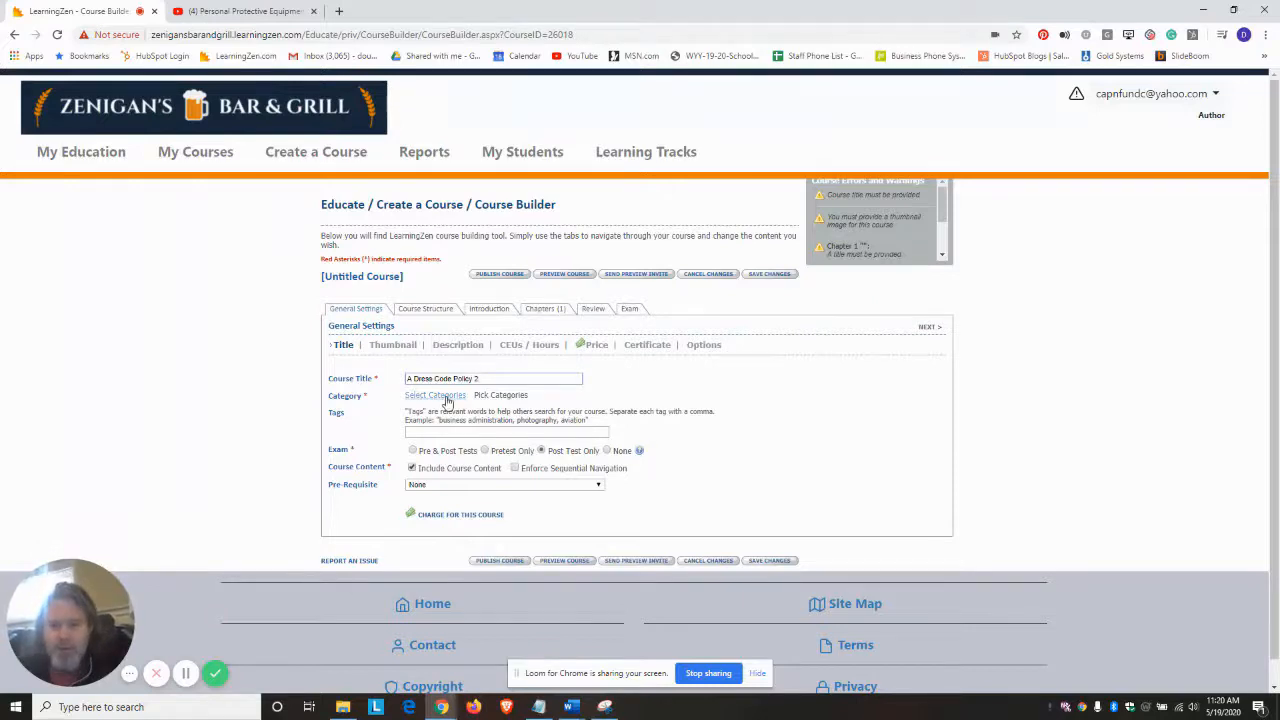
Step: Limit the course's categories to General Portal Courses, Back of the House and Front of the House
left_click(435, 395)
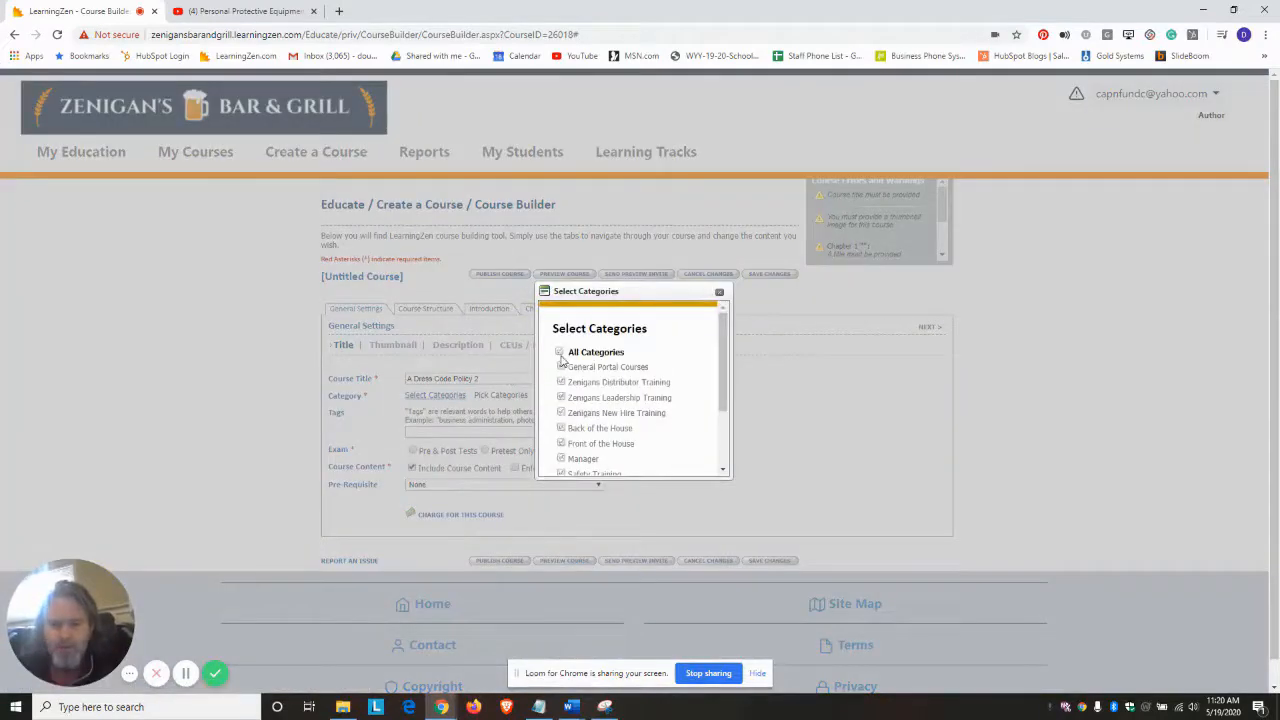
left_click(560, 355)
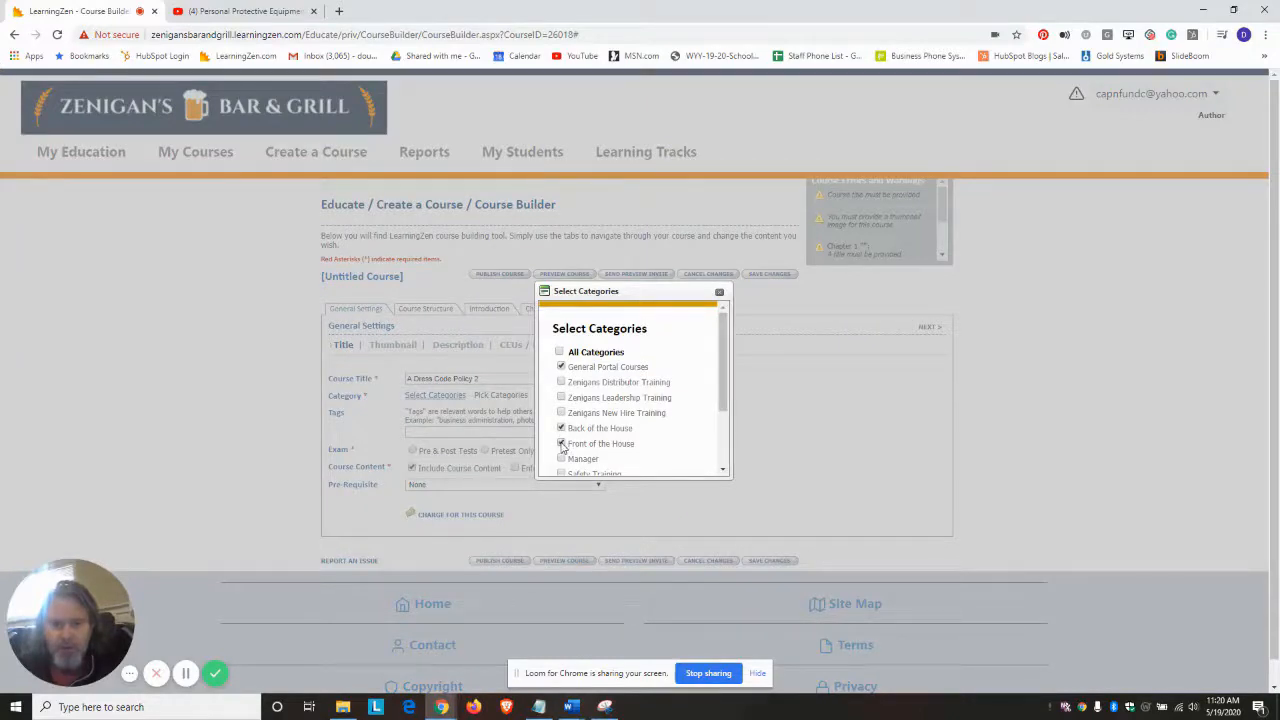
scroll(722, 447, "down", 3)
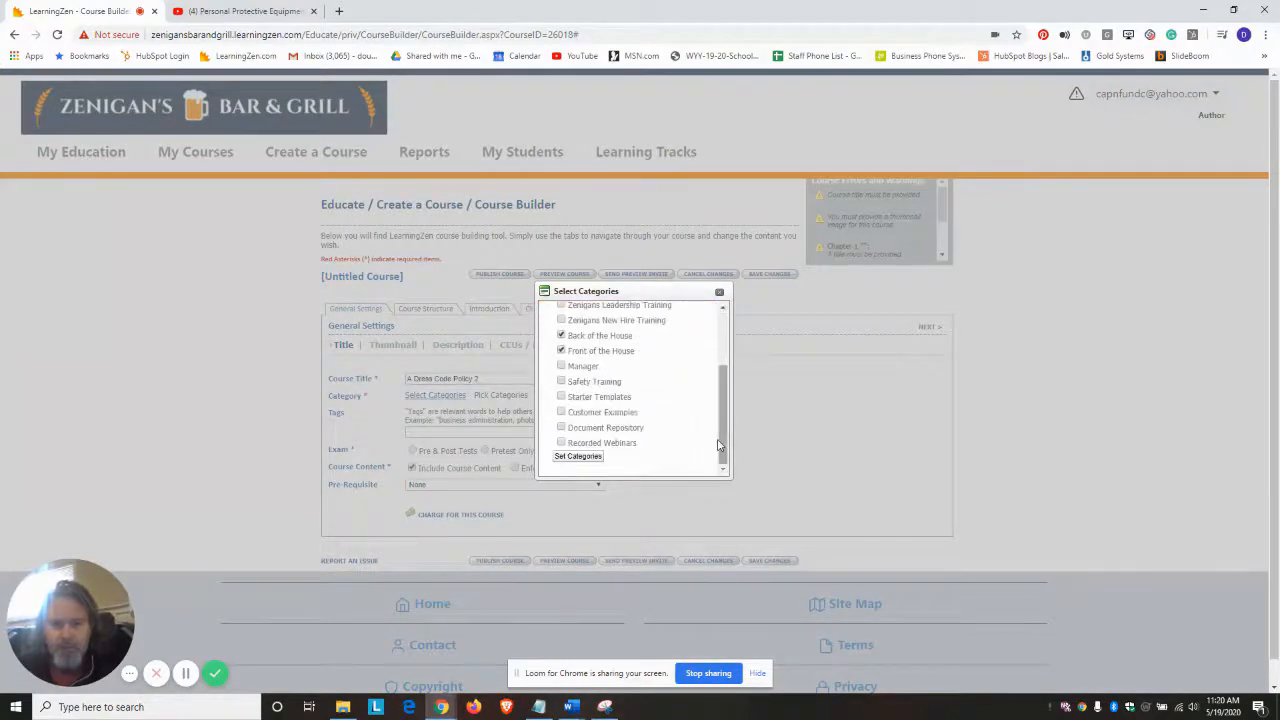
left_click(579, 456)
Step: Add the tag "Dress Code Policy" to the course
left_click(432, 432)
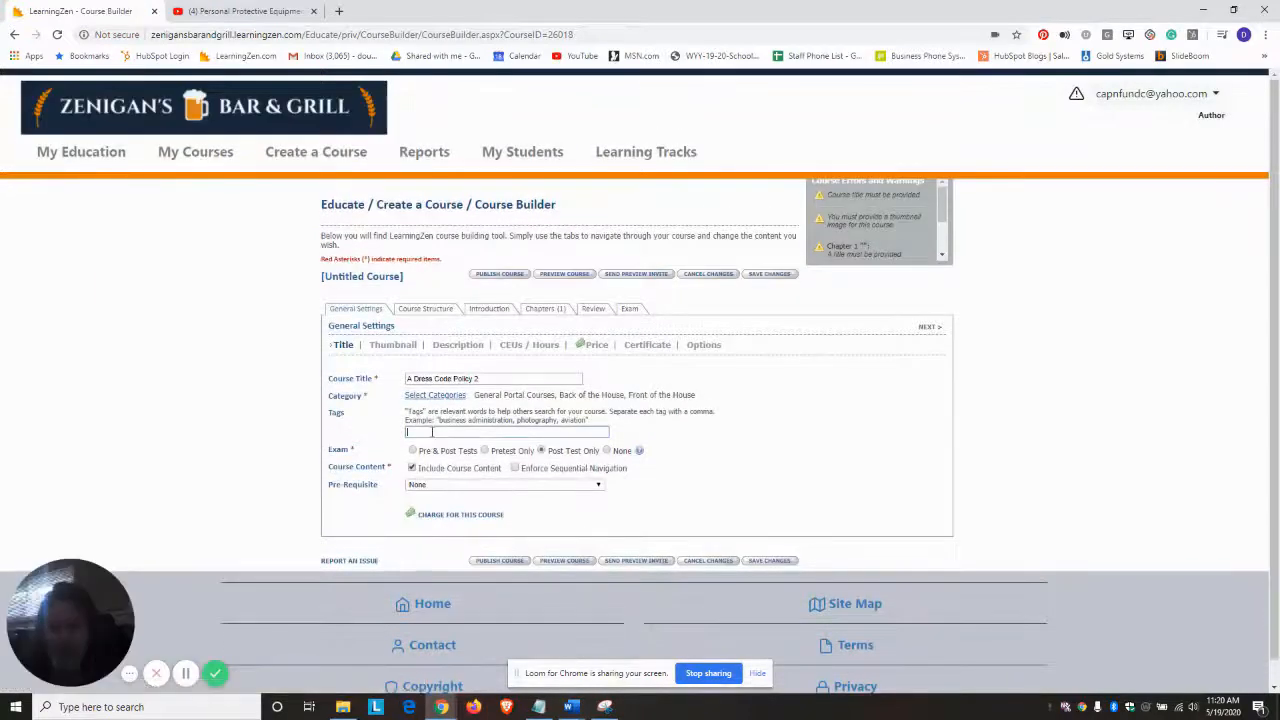
type("Dress C")
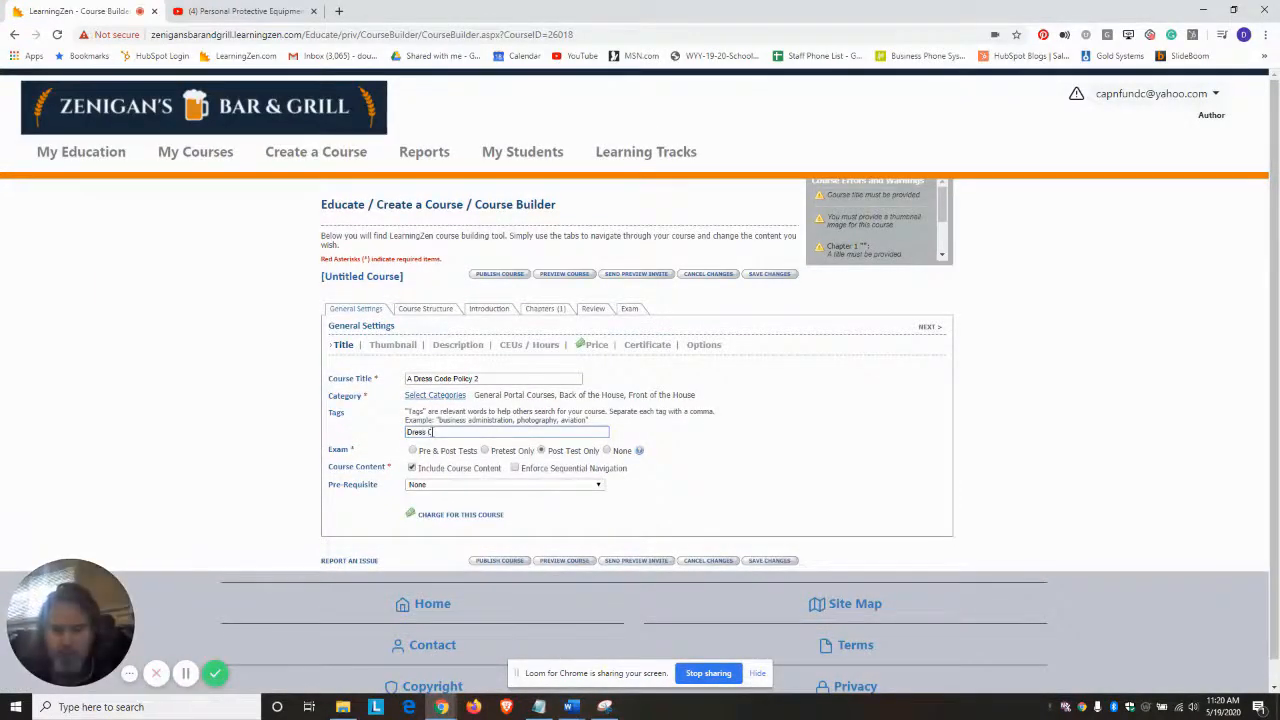
type("ode Policy")
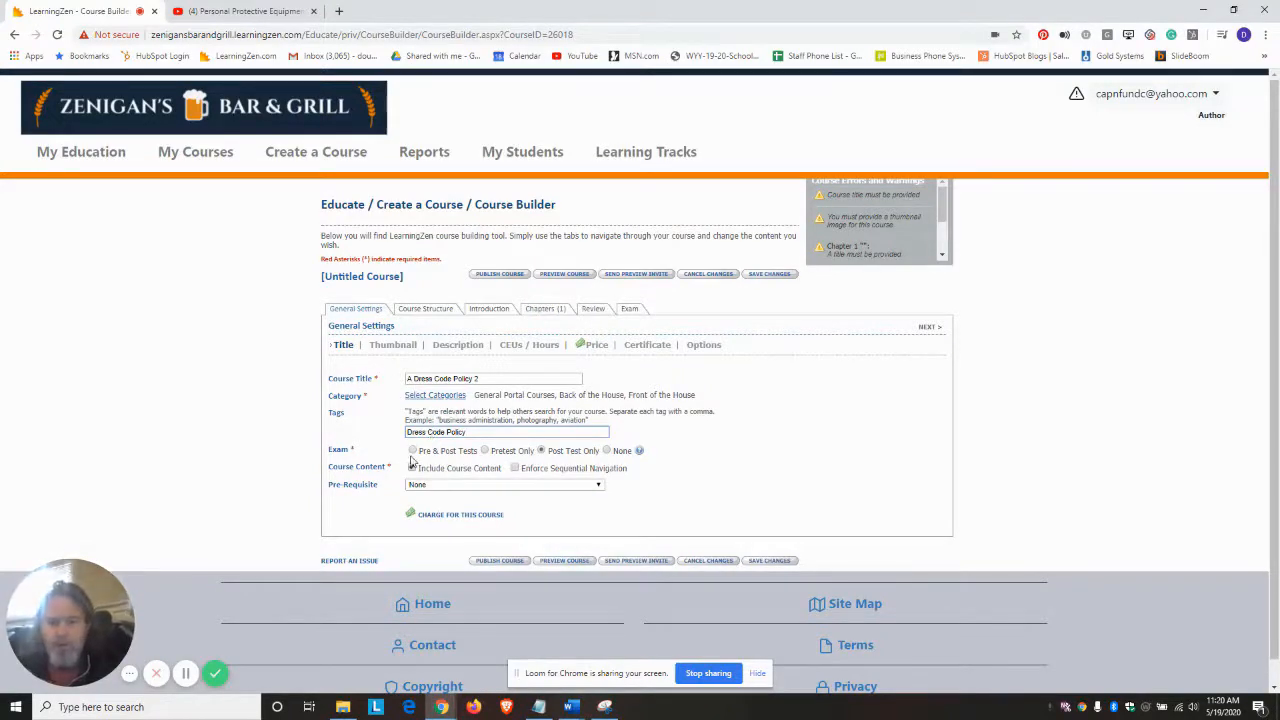
Step: Upload Dress Code.PNG from the Demo Docs folder as the course thumbnail
left_click(395, 346)
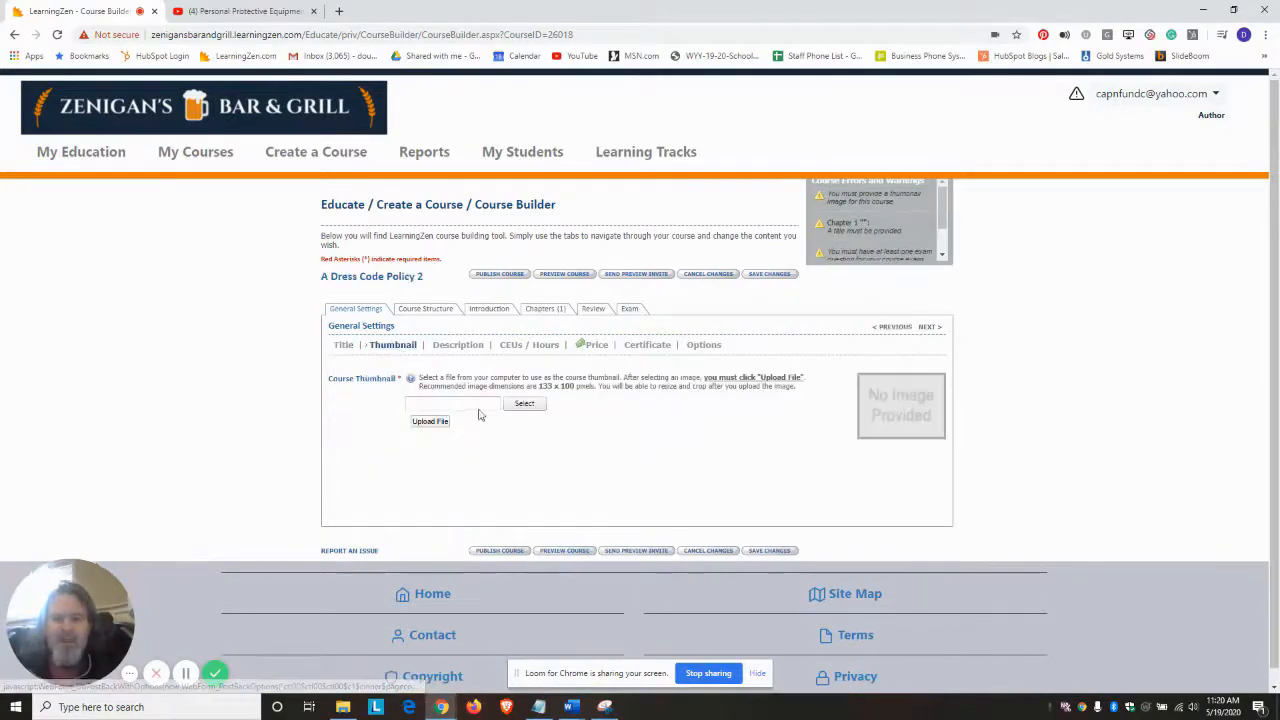
left_click(523, 404)
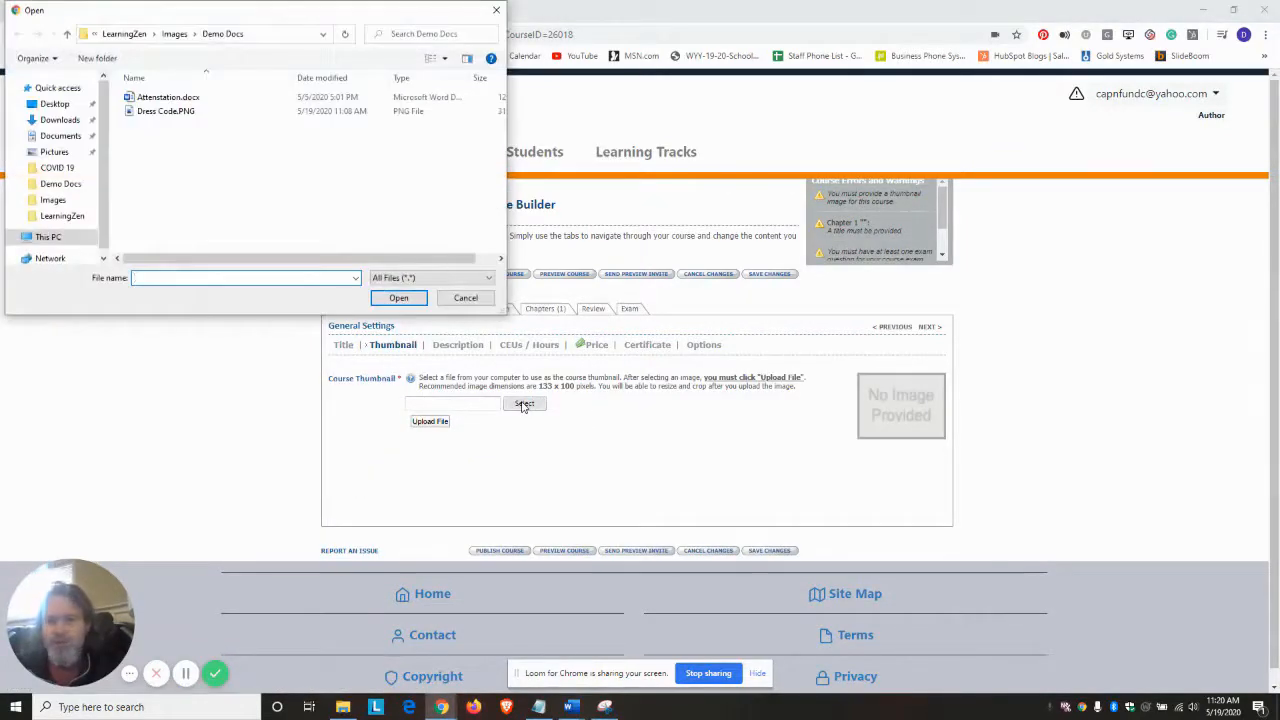
left_click(165, 112)
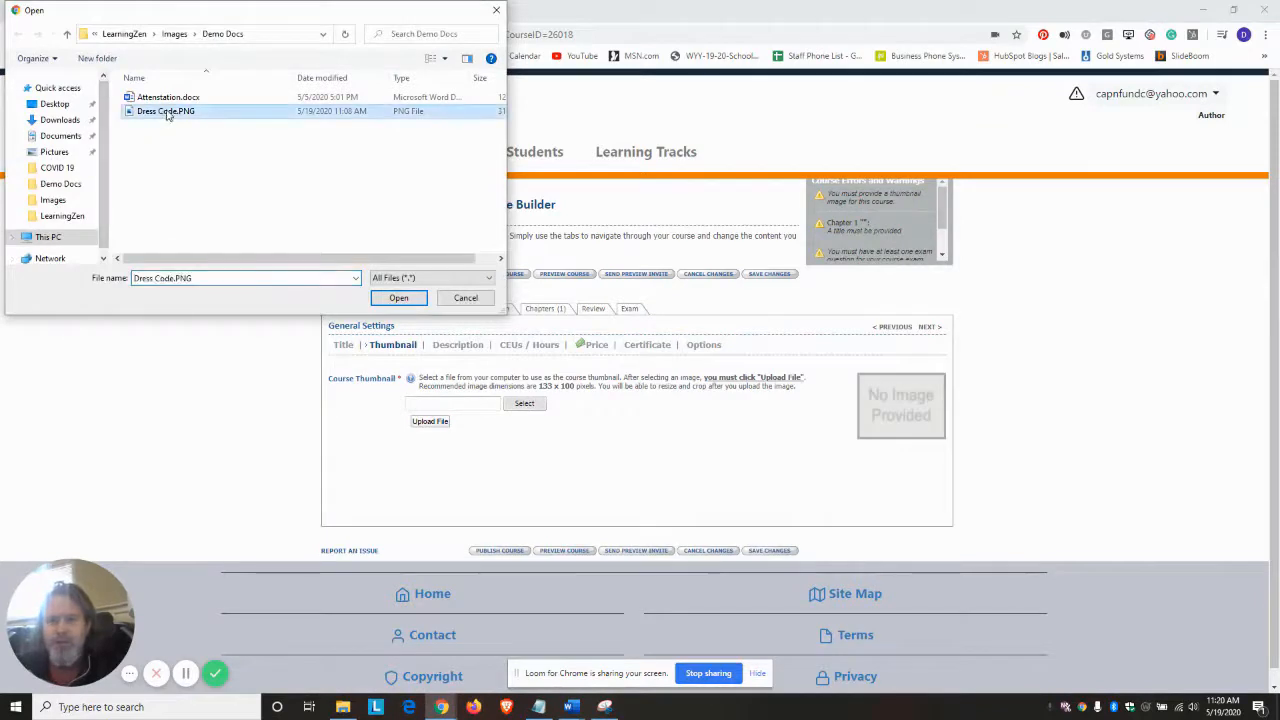
left_click(399, 298)
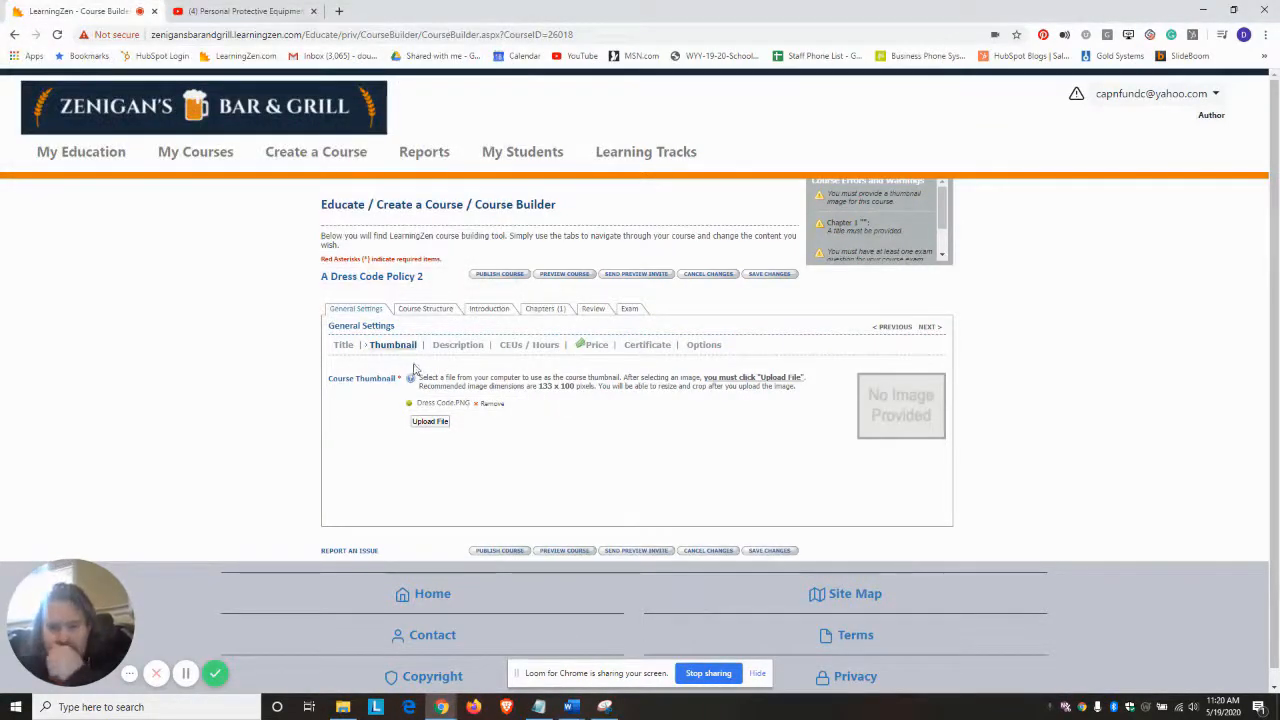
left_click(433, 424)
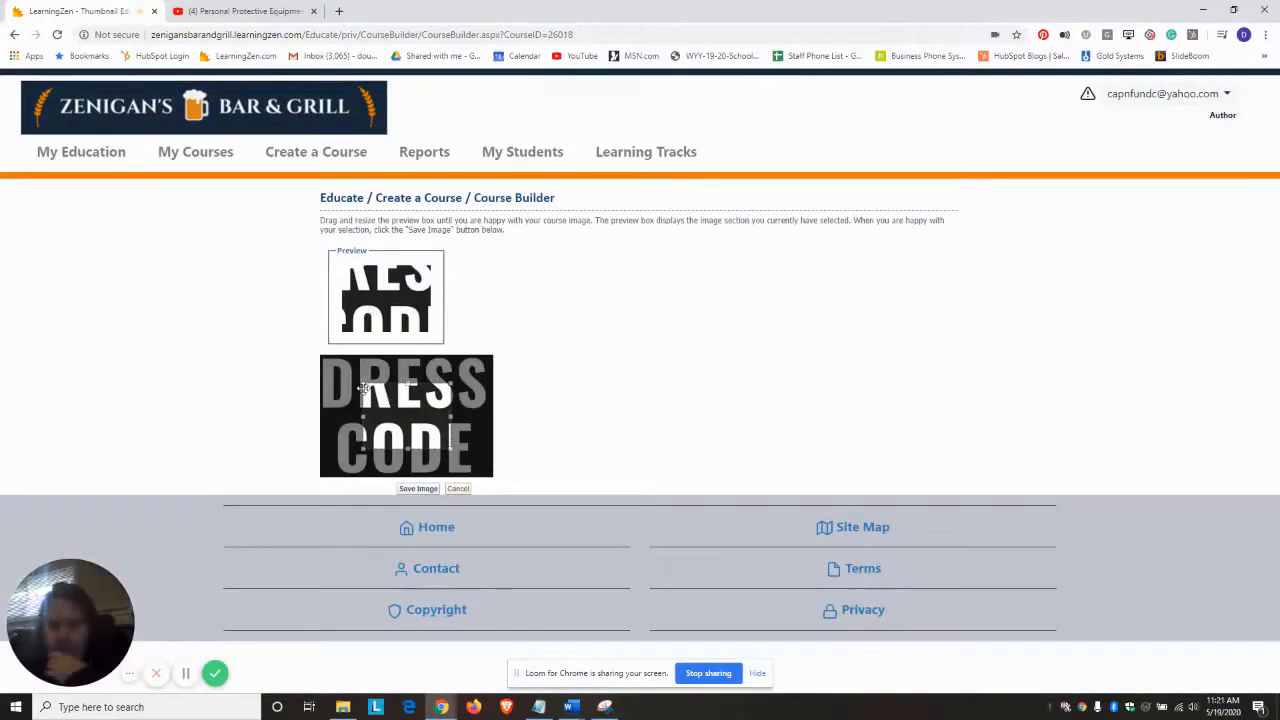
Step: Enlarge the thumbnail's crop area to take in the whole "DRESS CODE" lettering and save the image
left_click_drag(358, 374, 340, 376)
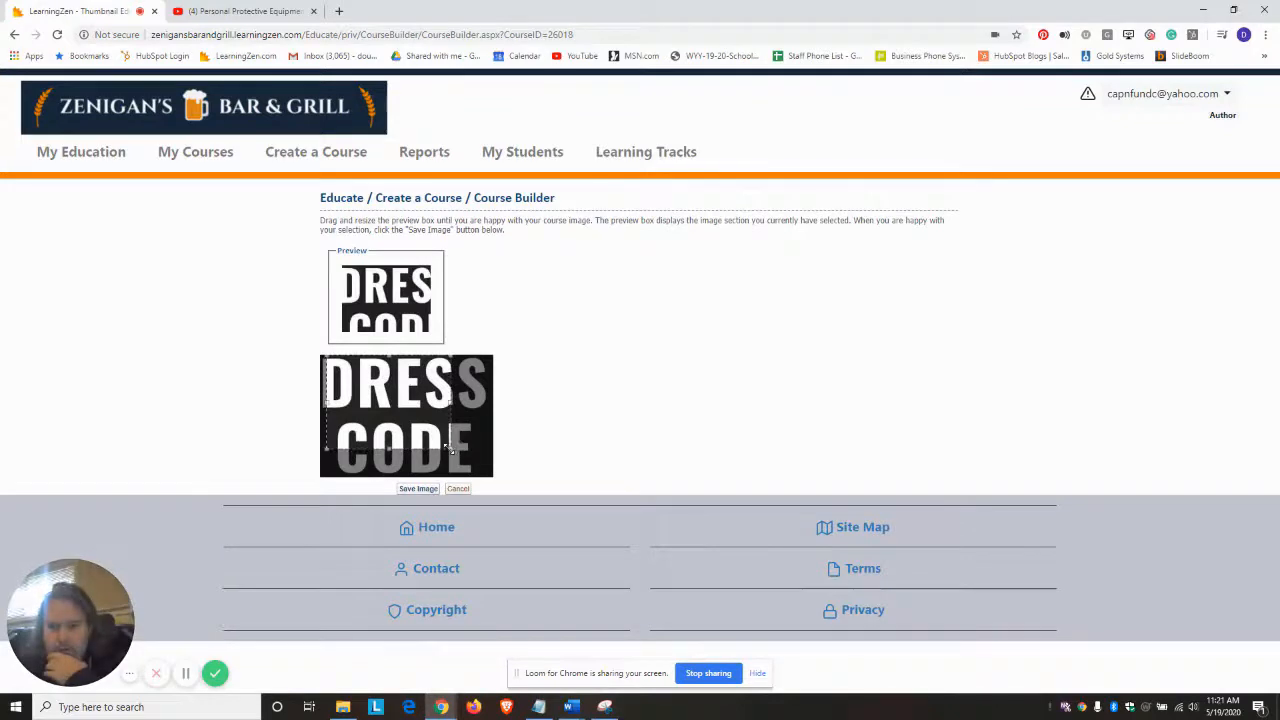
left_click_drag(460, 445, 489, 489)
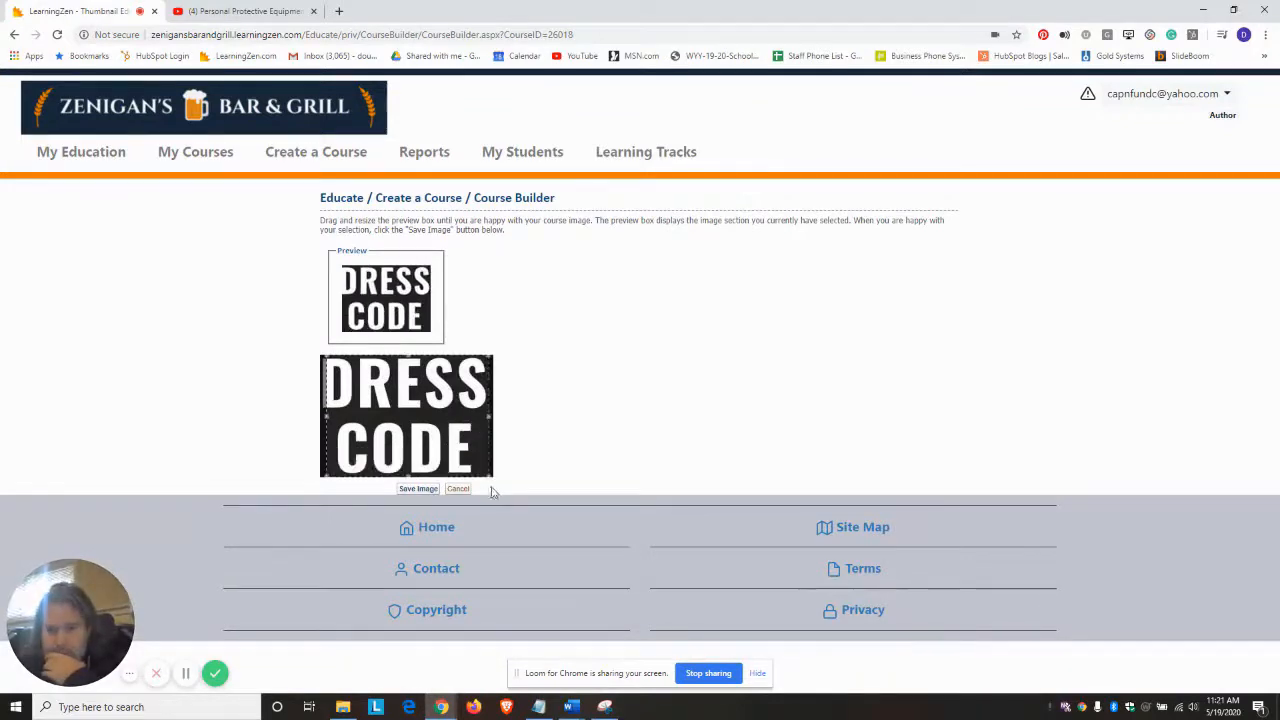
left_click(417, 489)
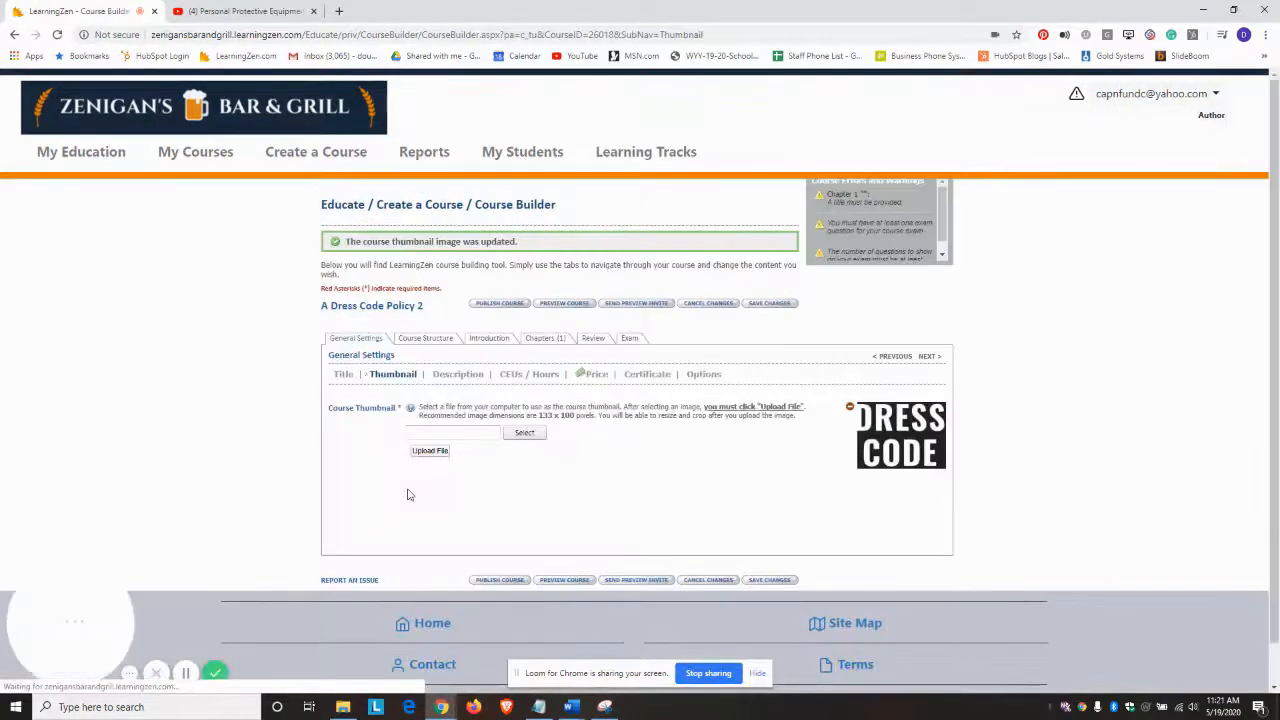
Step: Replace the course description with "This course will cover our dress code policy changes to include use of PPE's."
left_click(452, 377)
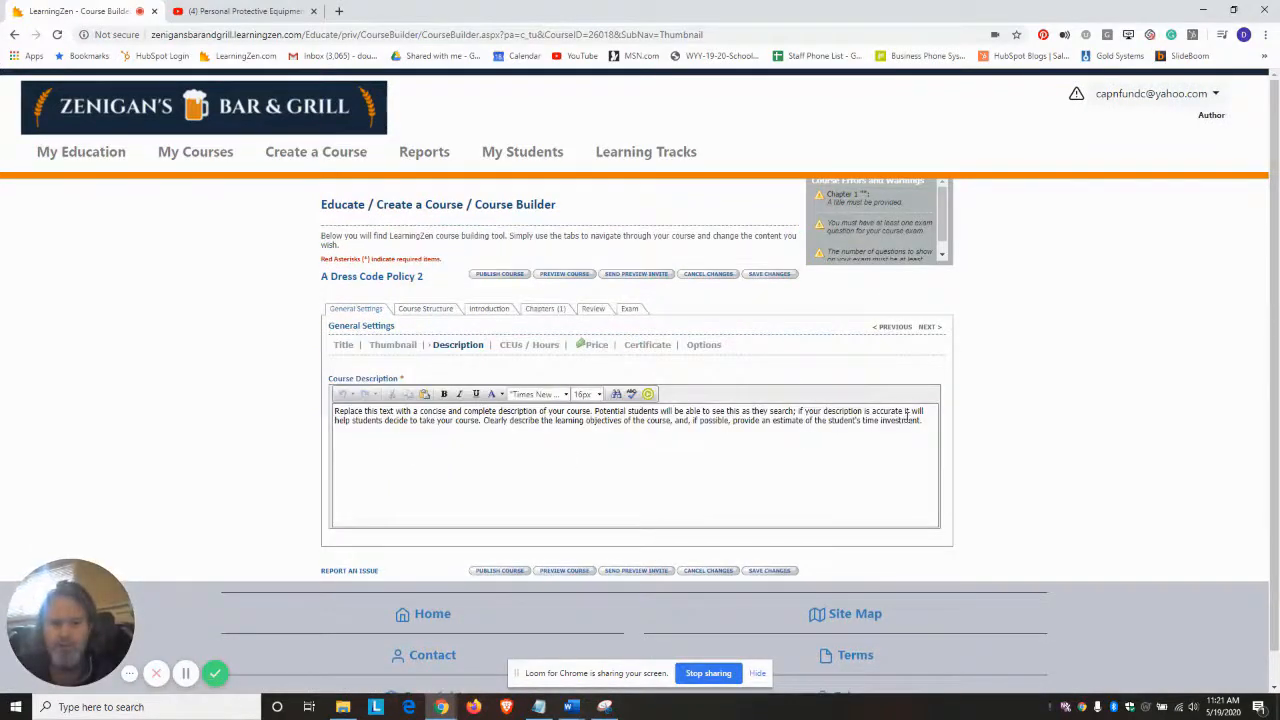
key("ctrl+a")
type("T")
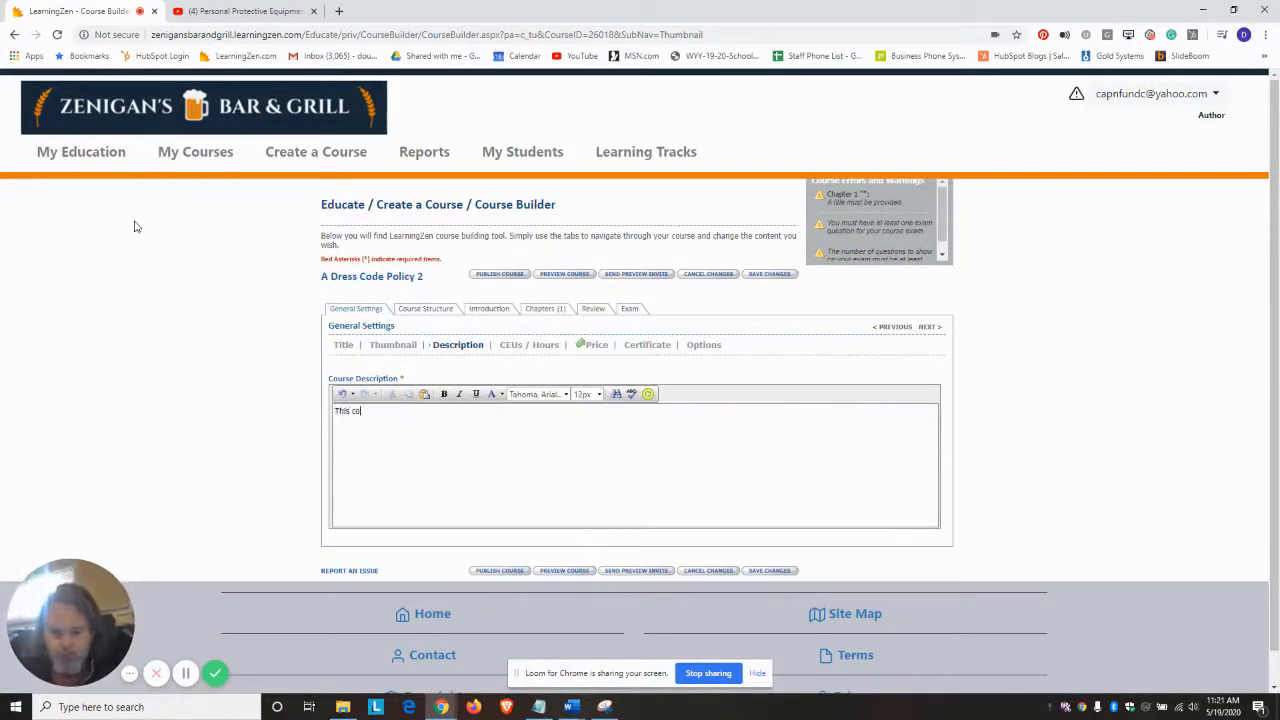
type("his course will cover our dress code pol")
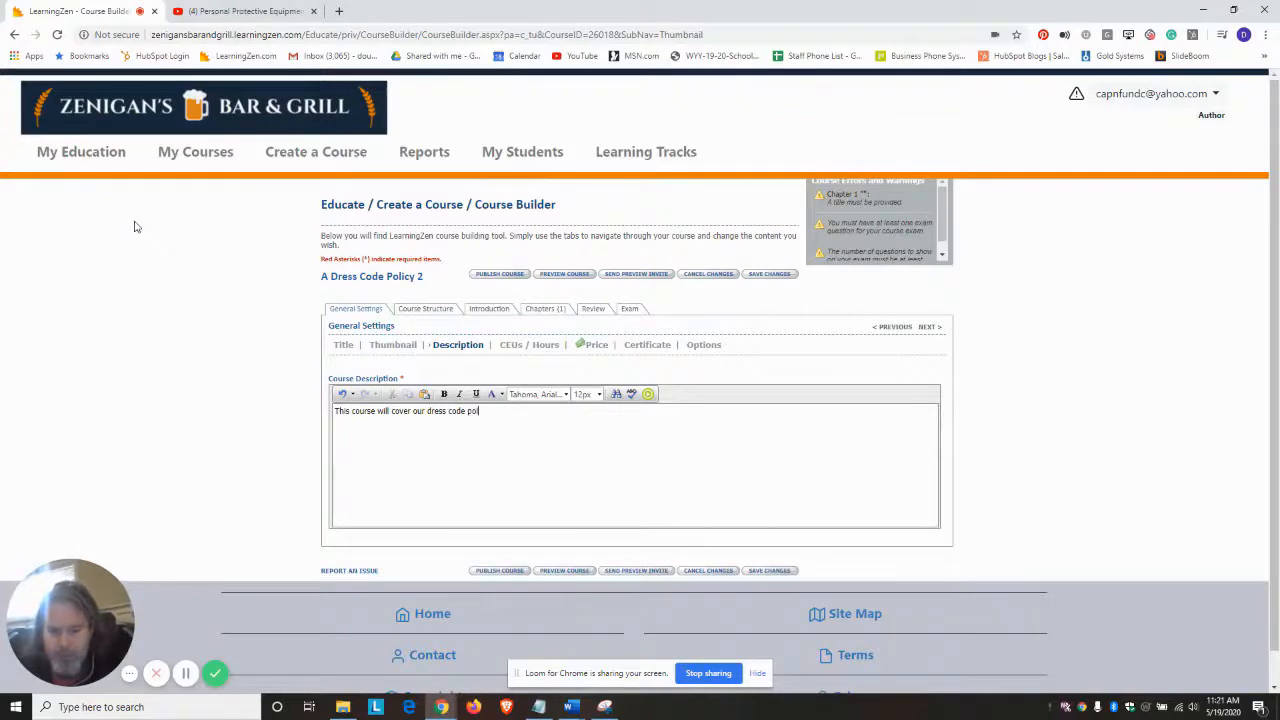
type("icy changes to")
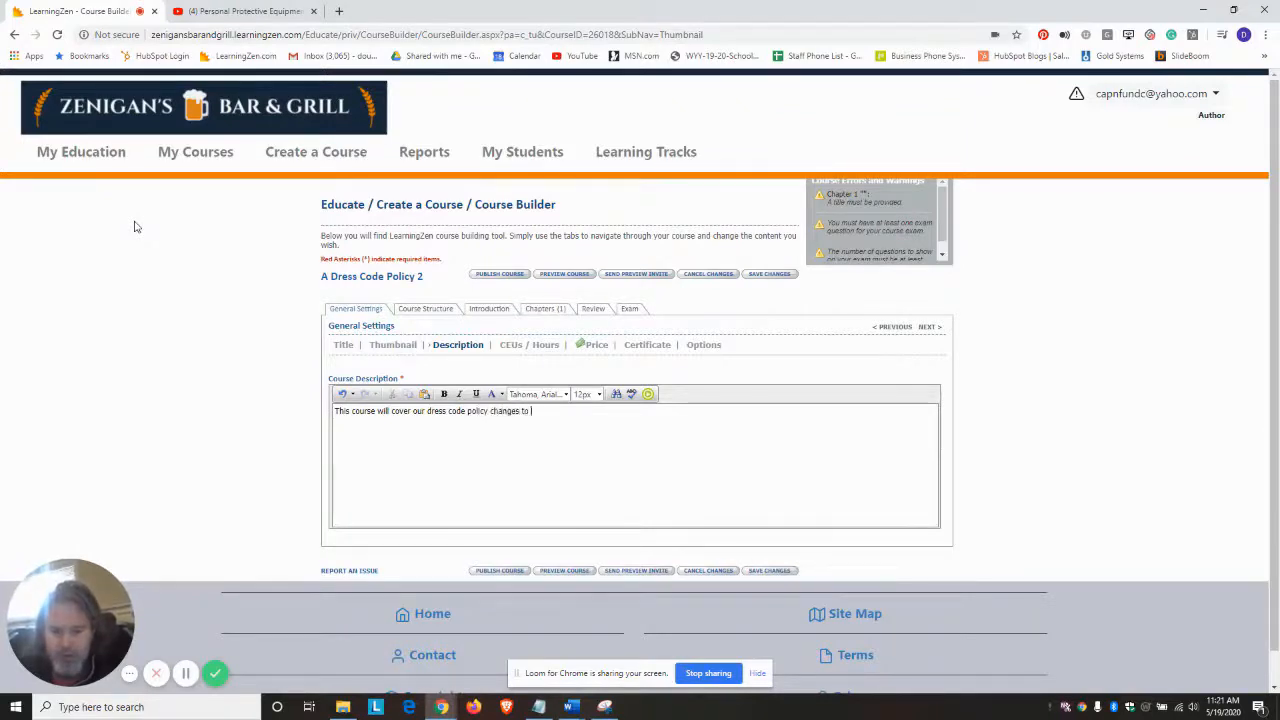
type(" include u")
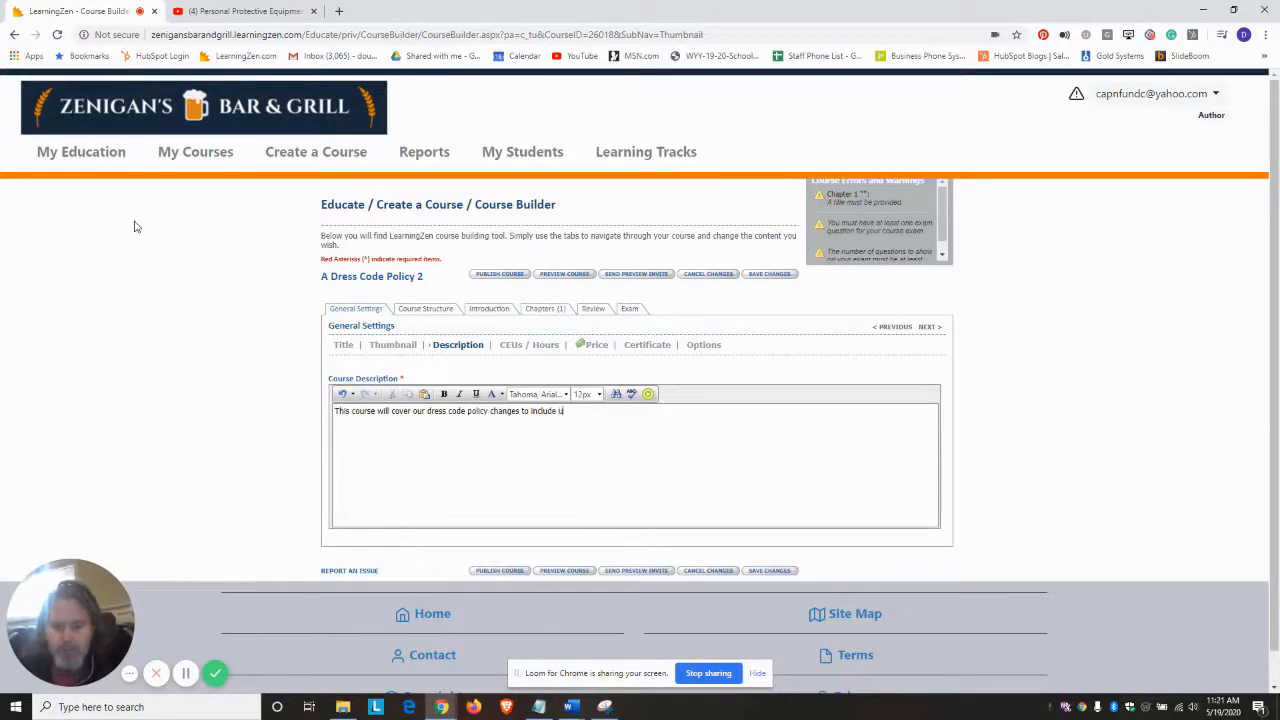
type("se of PPE's.")
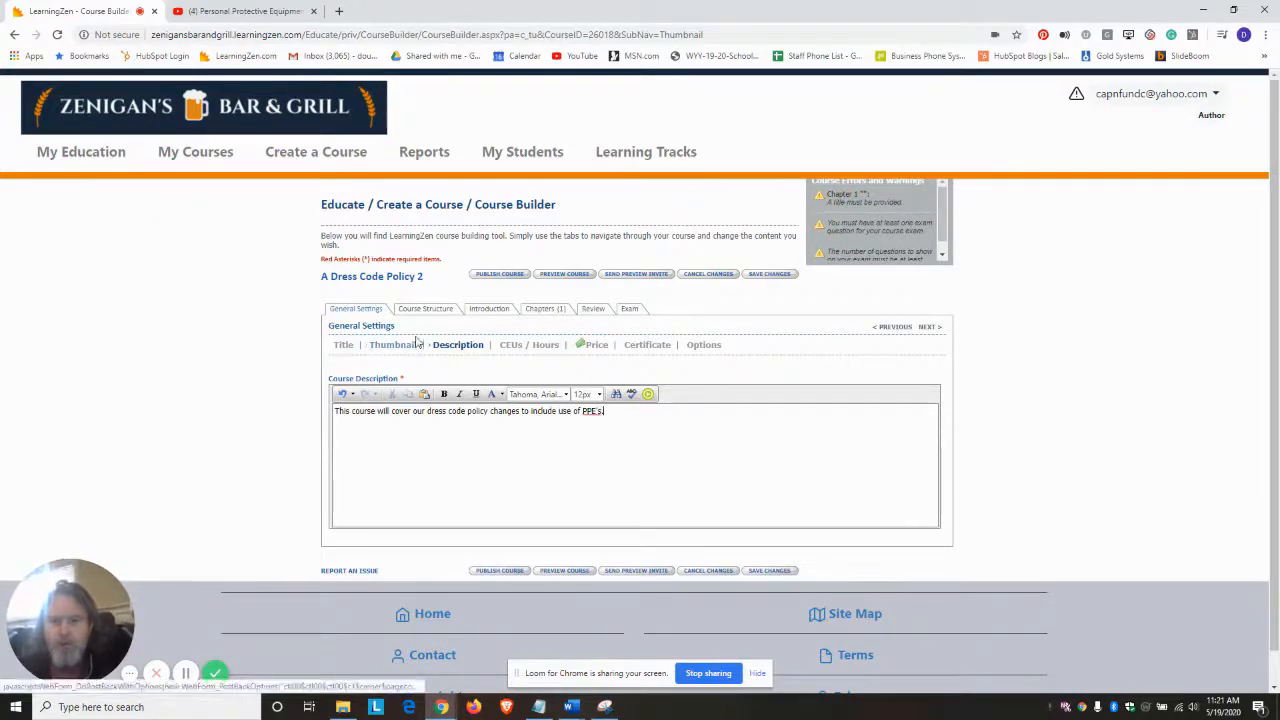
Step: Open the course's Introduction for editing, then switch to Attenstation.docx in Word and copy the paragraph under Intro
left_click(424, 310)
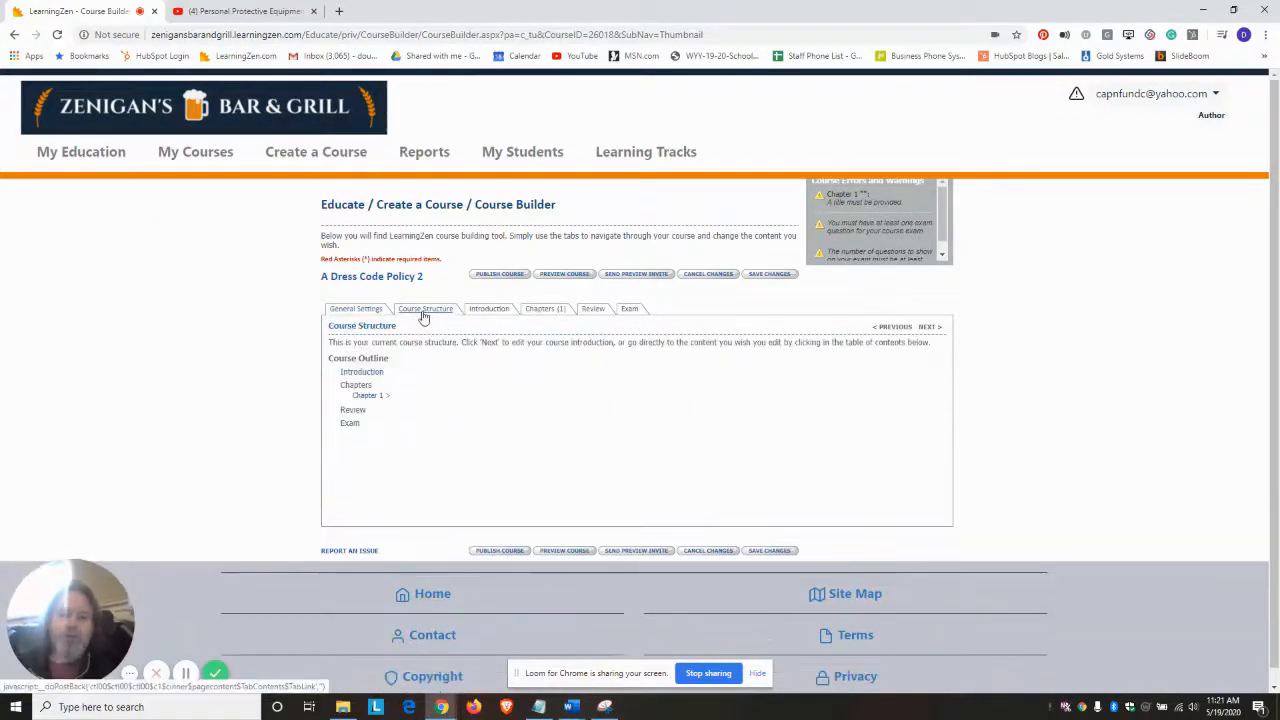
left_click(370, 374)
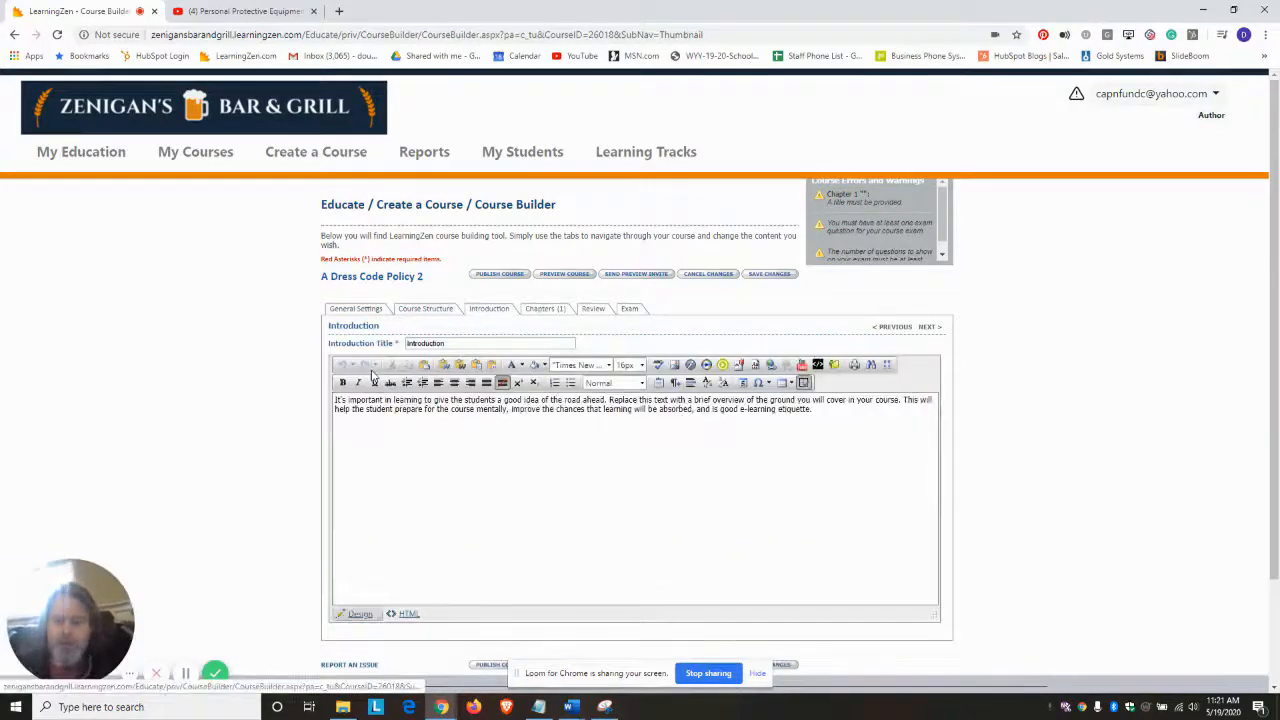
mouse_move(567, 704)
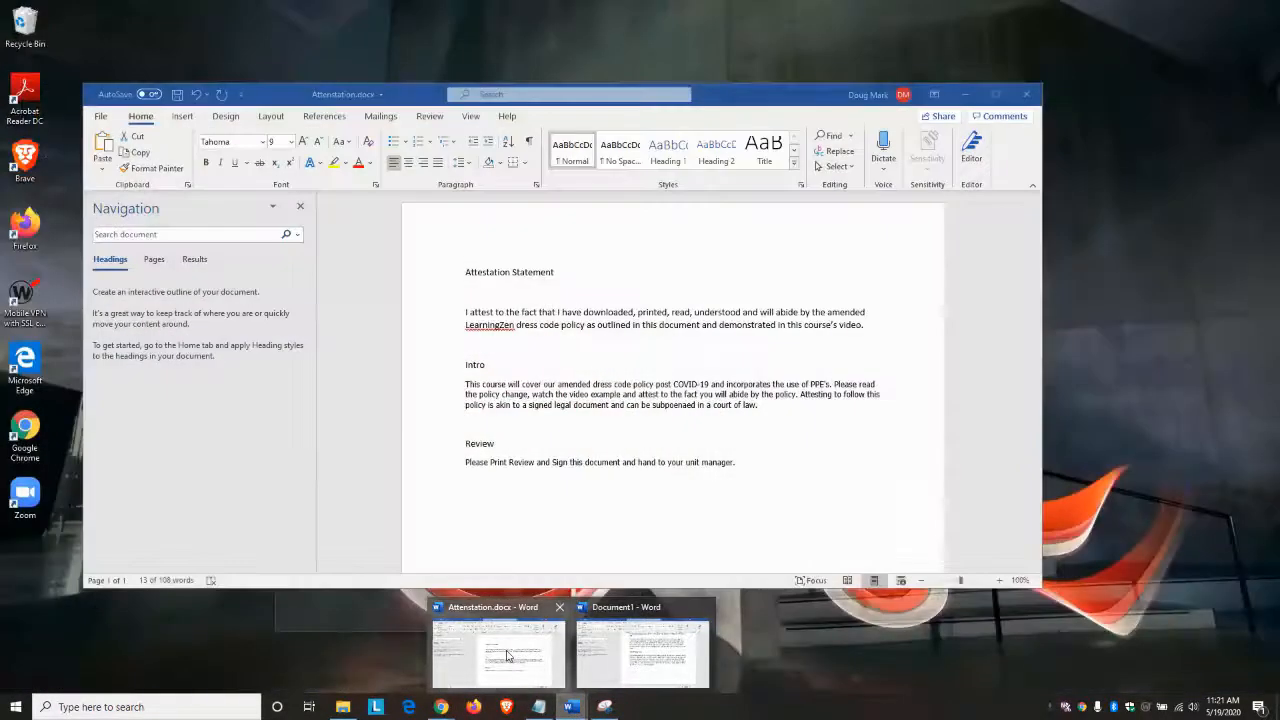
left_click(507, 656)
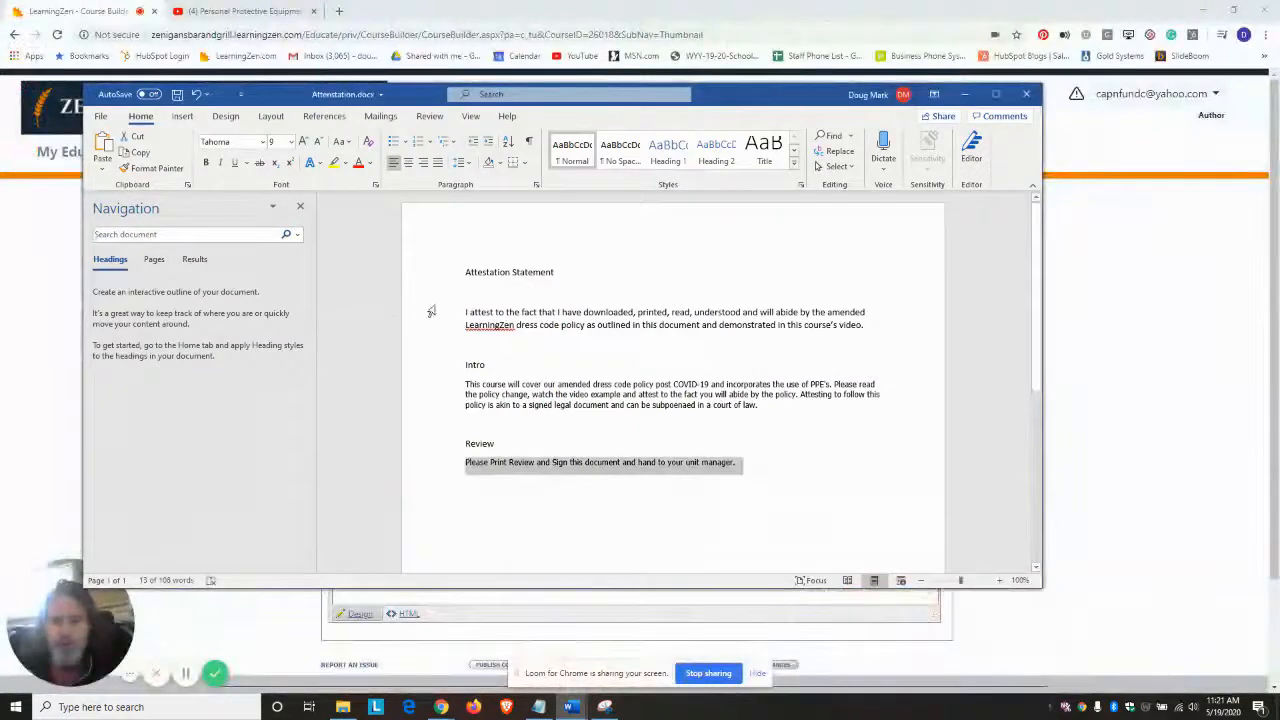
left_click(466, 294)
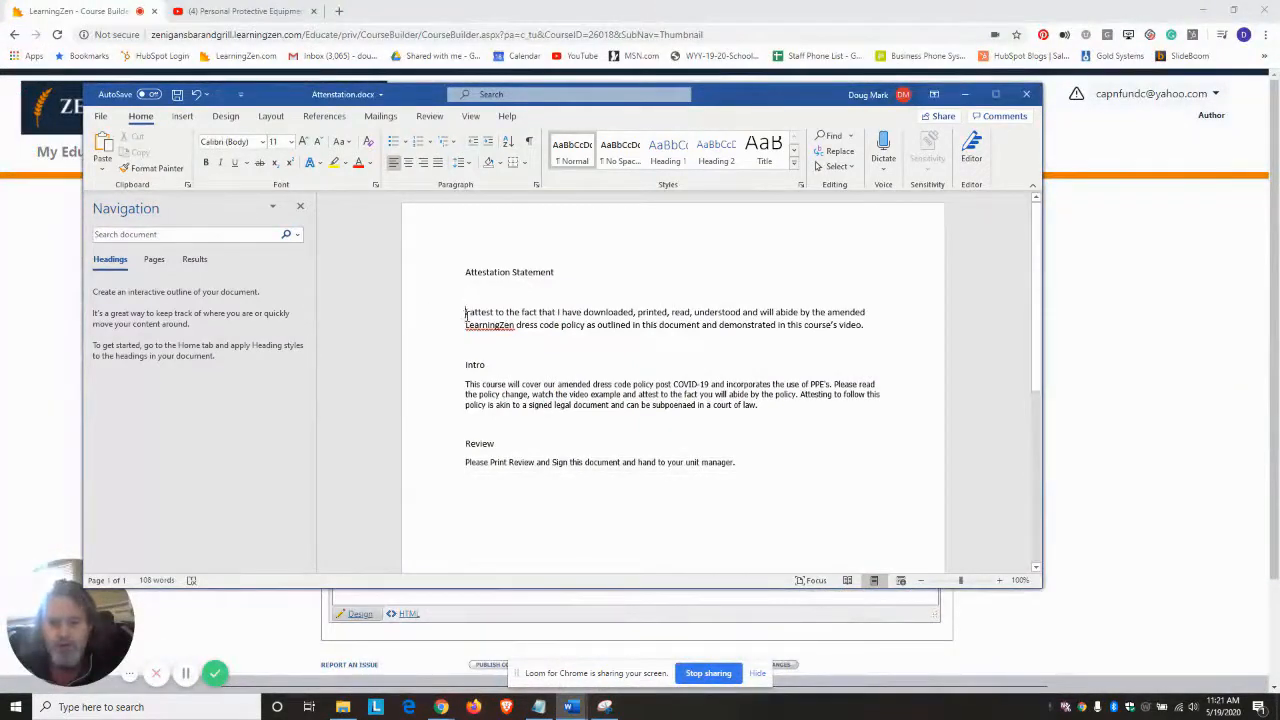
left_click_drag(463, 383, 791, 411)
key("ctrl+c")
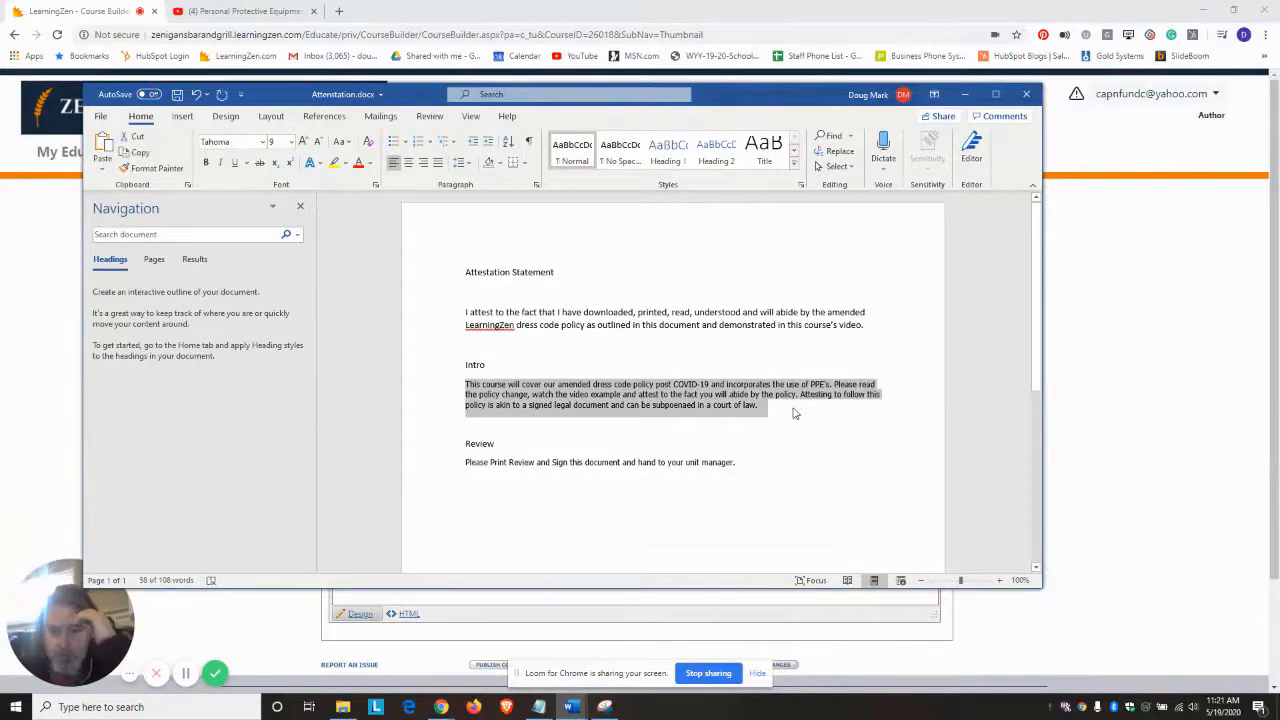
Step: Back in the course builder, replace the introduction's placeholder text with the copied paragraph, cleaning its MS Word formatting
left_click(40, 240)
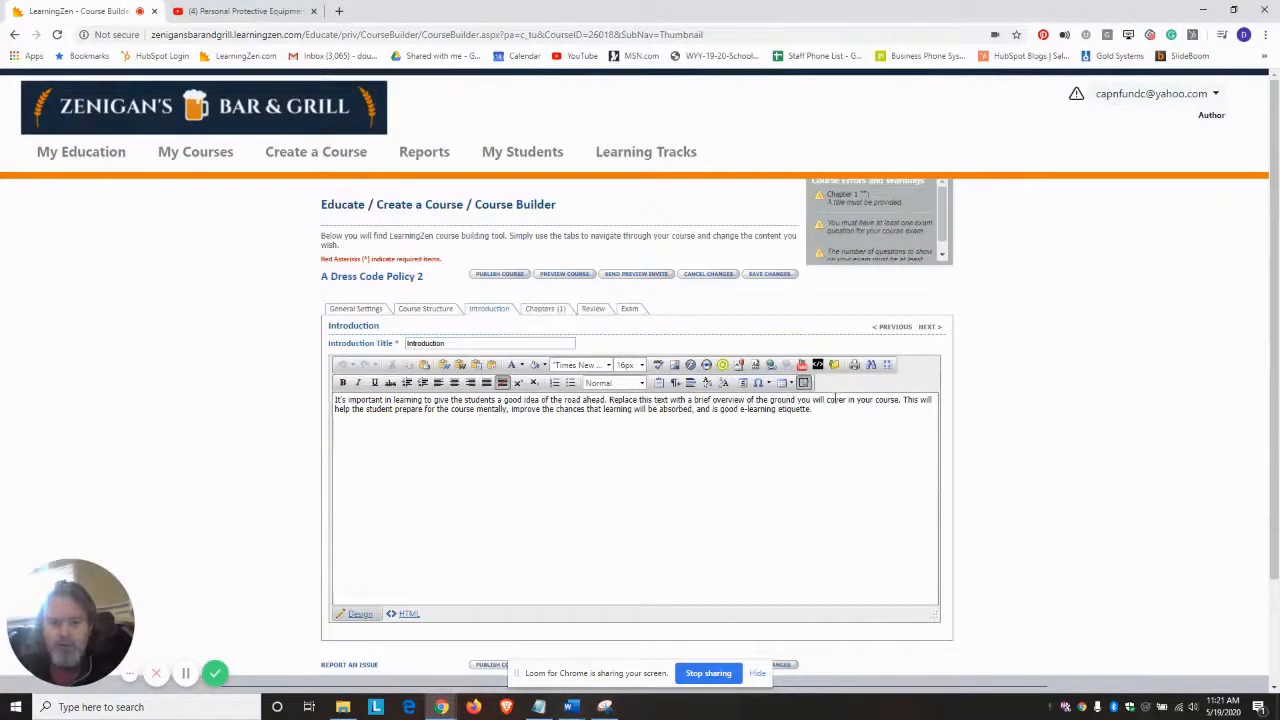
left_click_drag(831, 411, 277, 363)
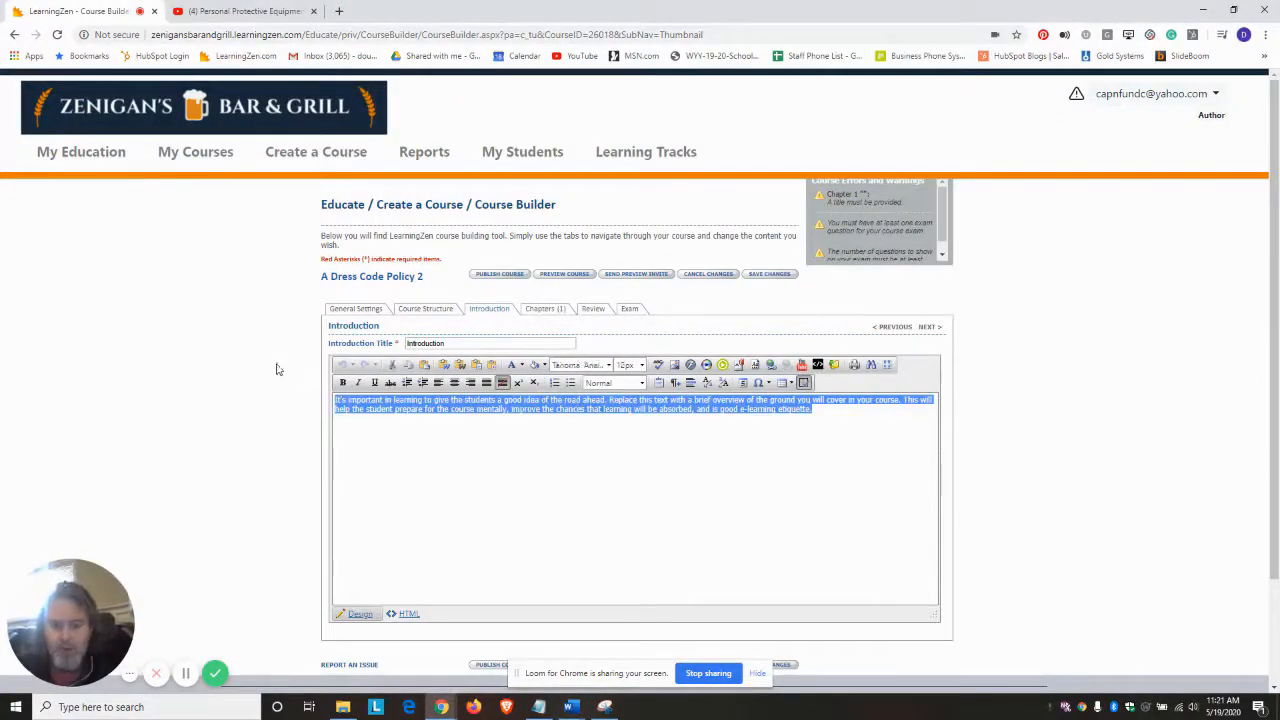
key("ctrl+v")
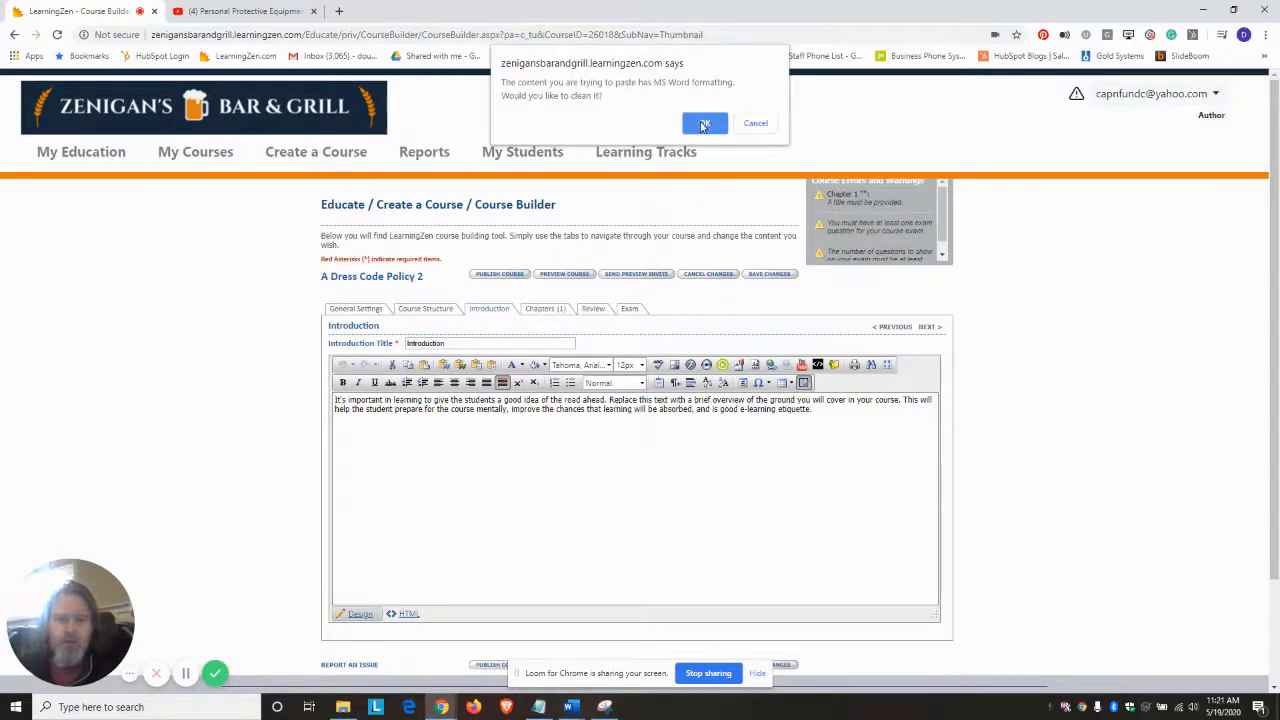
left_click(702, 124)
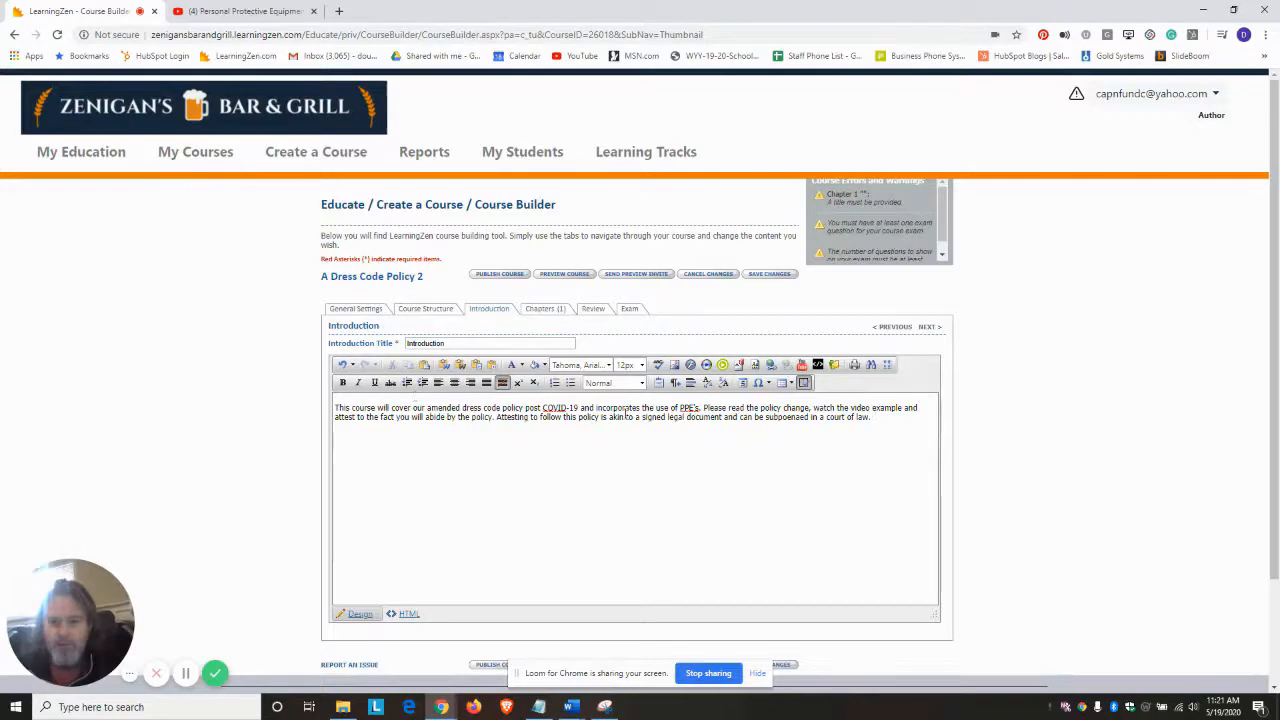
Step: Set the title of chapter 1 to "Dress Code Policy Form"
left_click(927, 327)
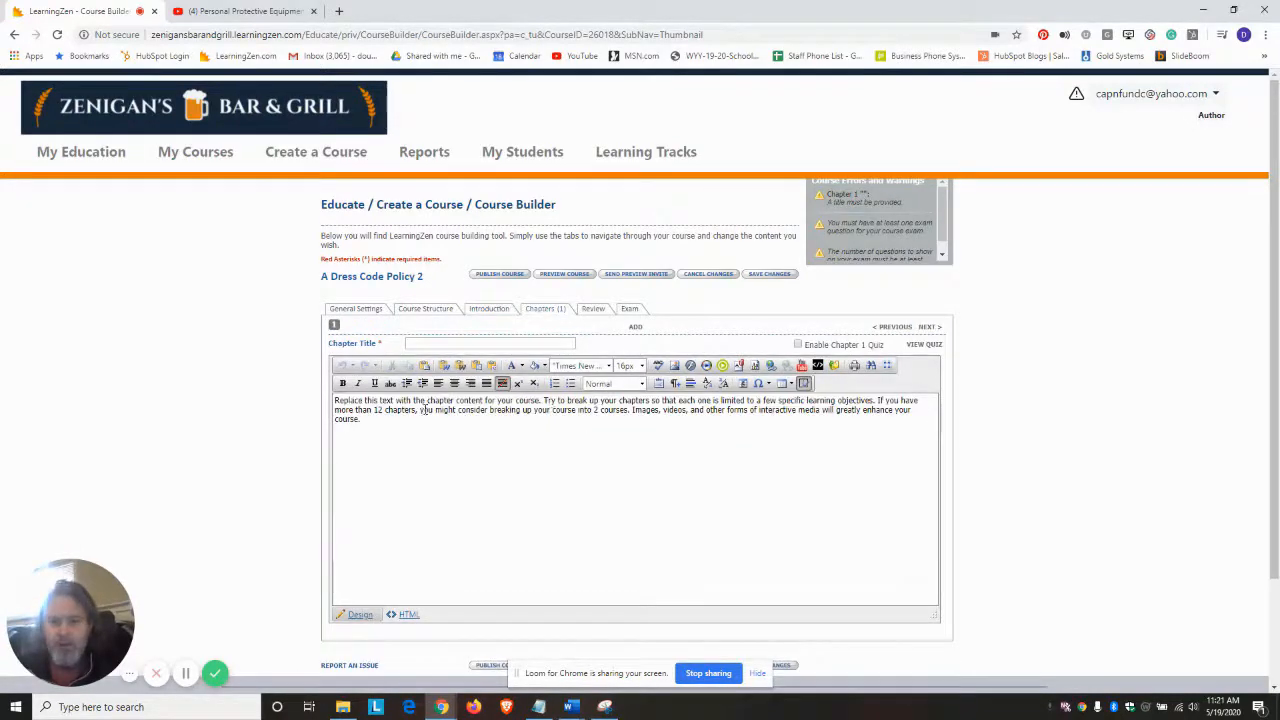
left_click(438, 345)
type("Dress Code Policy Form")
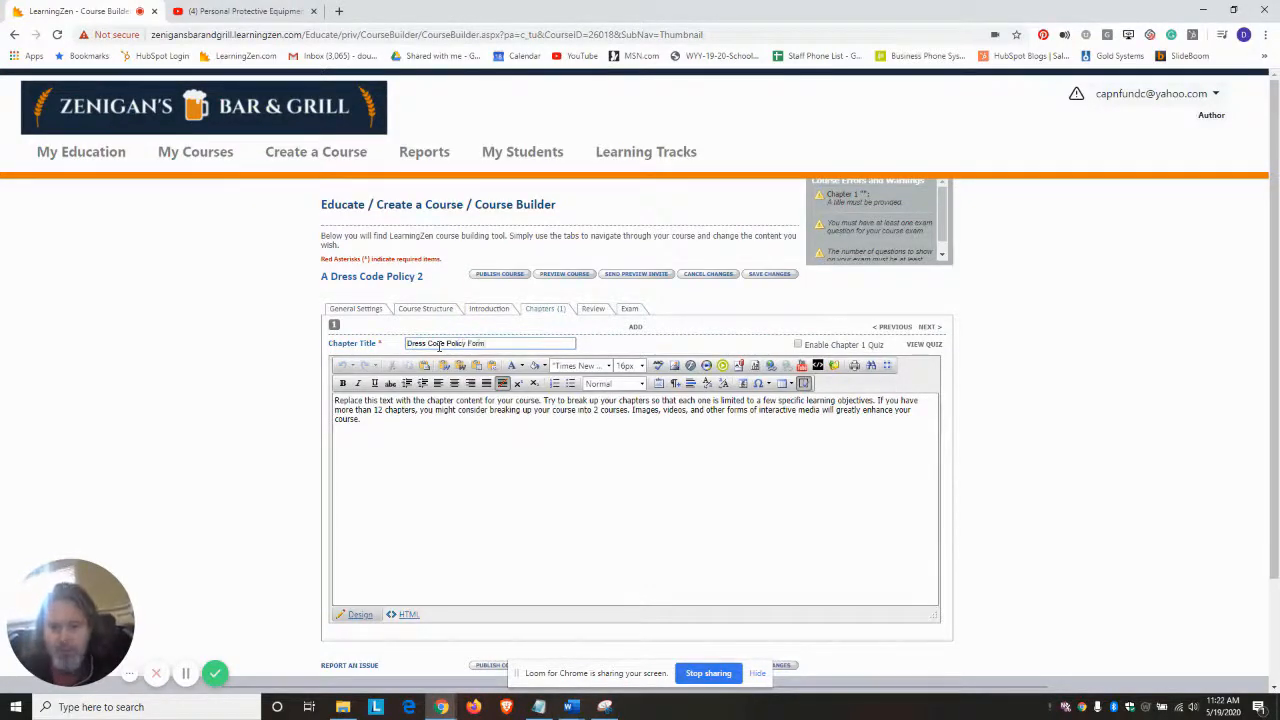
Step: Replace chapter 1's placeholder text with a link to the uploaded document Dress Code Policy.docx, adding a line break
left_click_drag(409, 431, 229, 343)
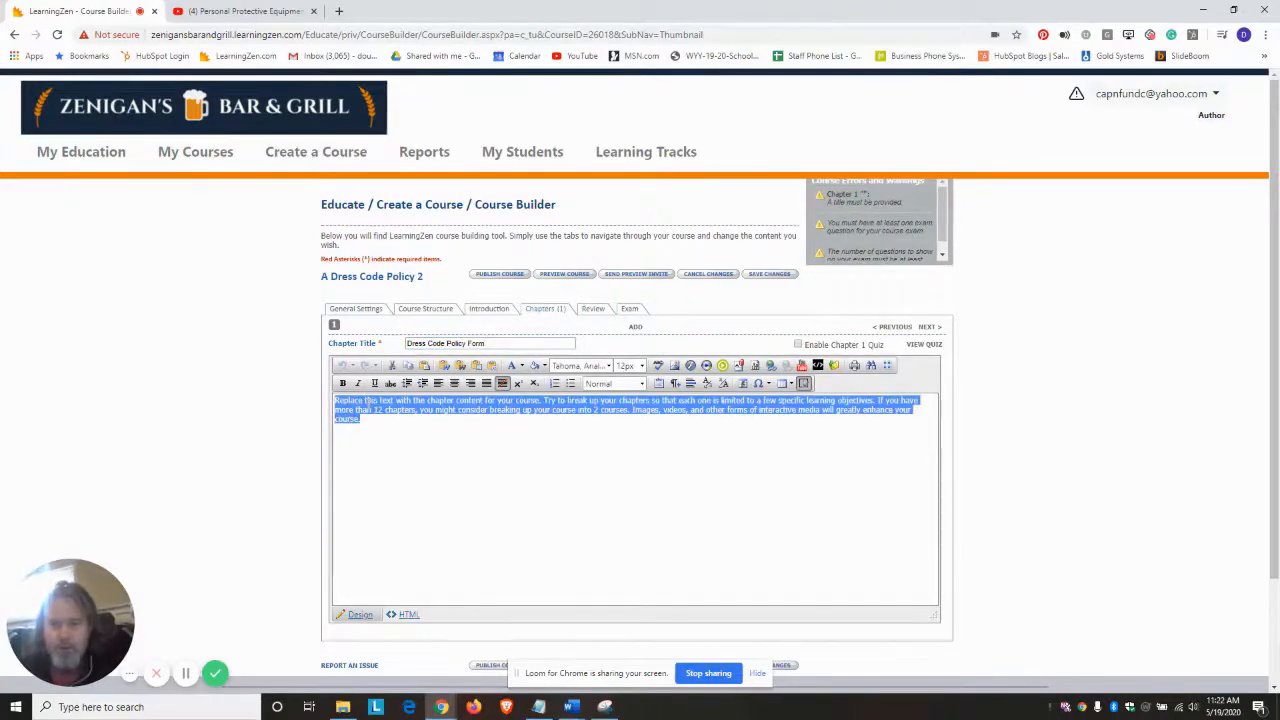
key("Delete")
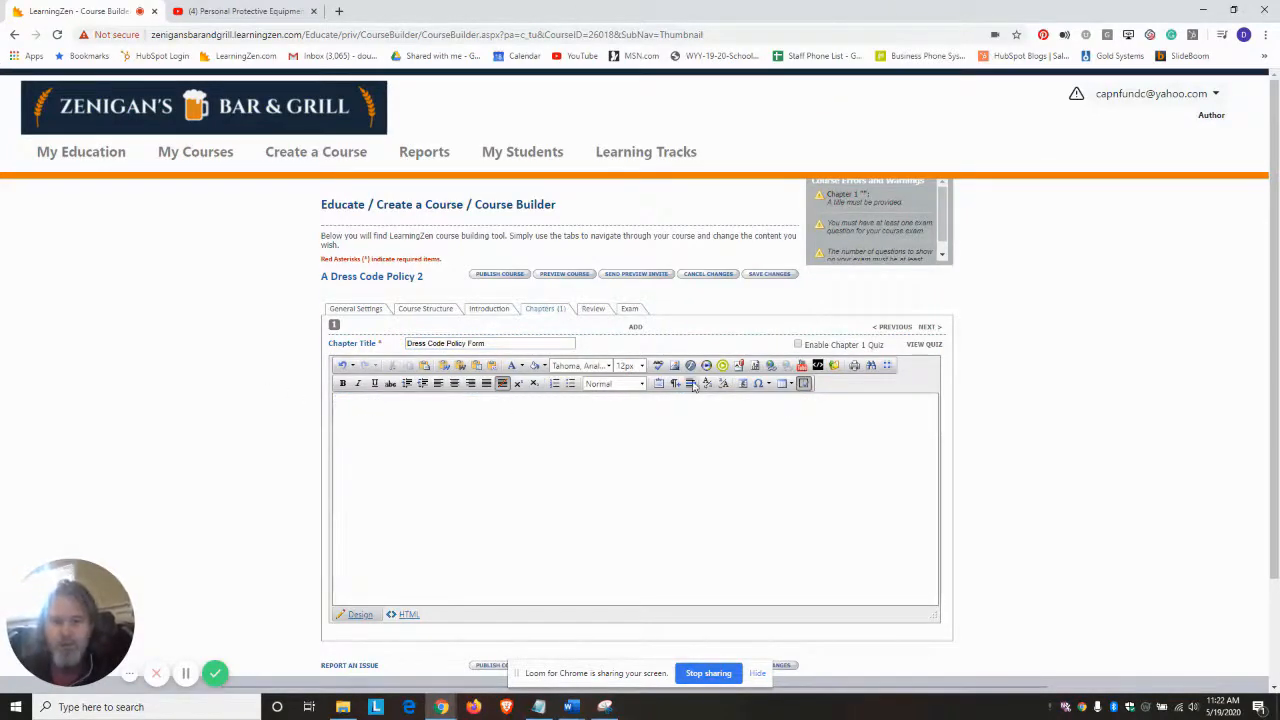
left_click(741, 368)
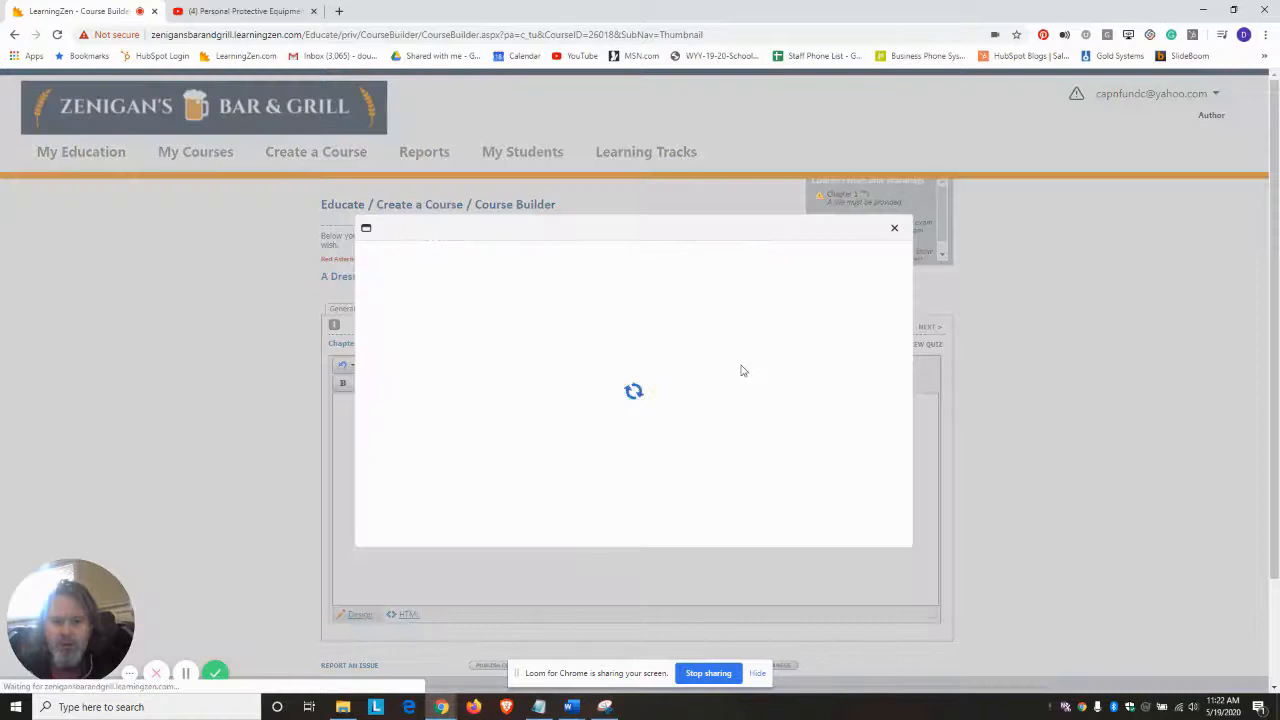
left_click(515, 370)
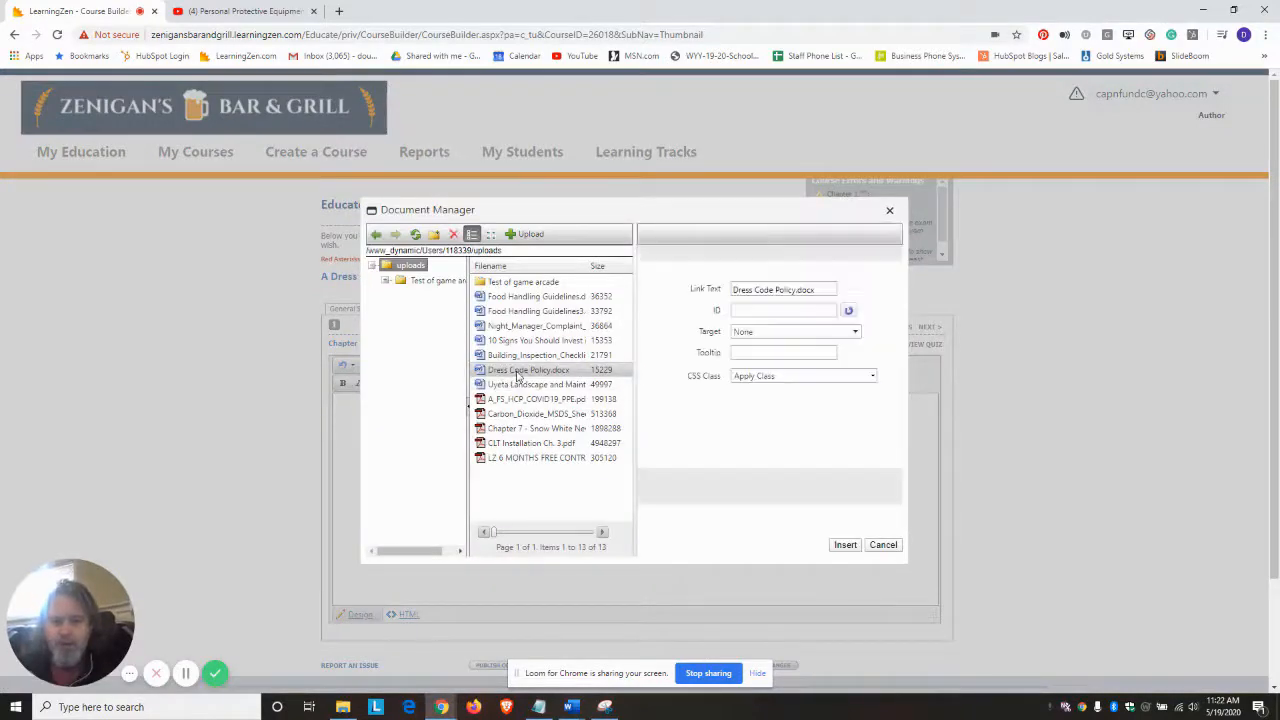
left_click(846, 544)
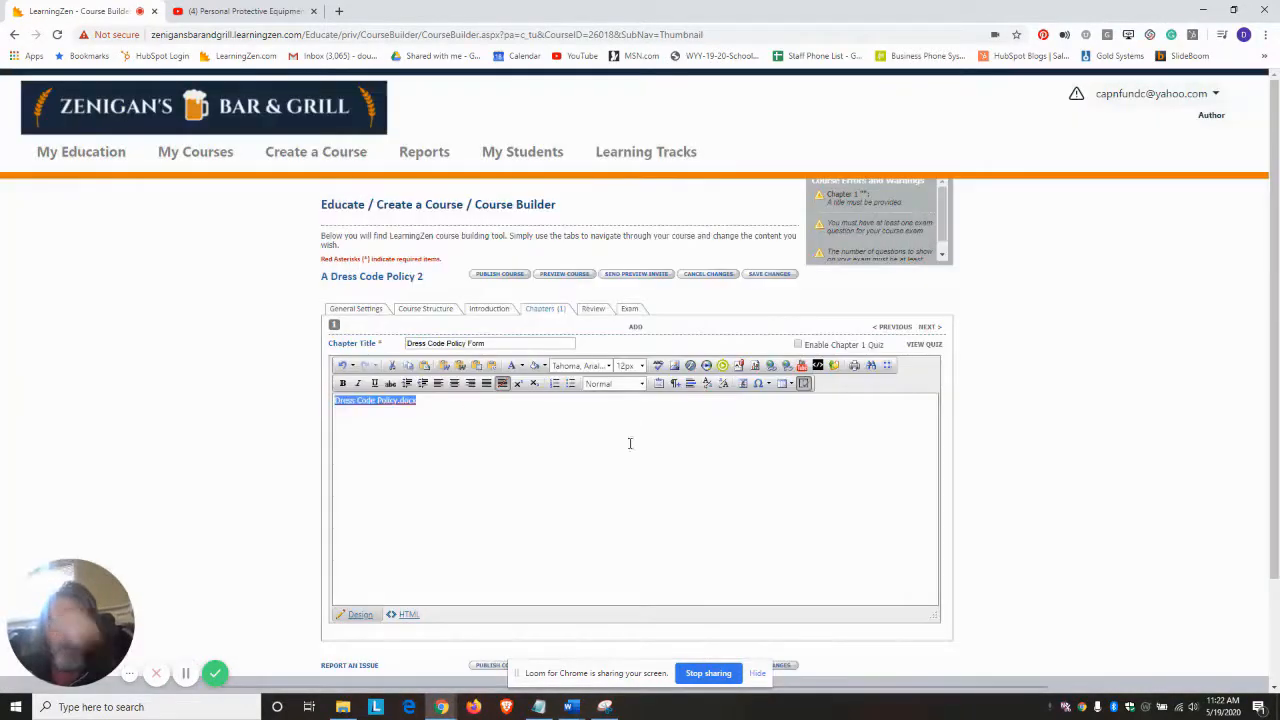
left_click(499, 407)
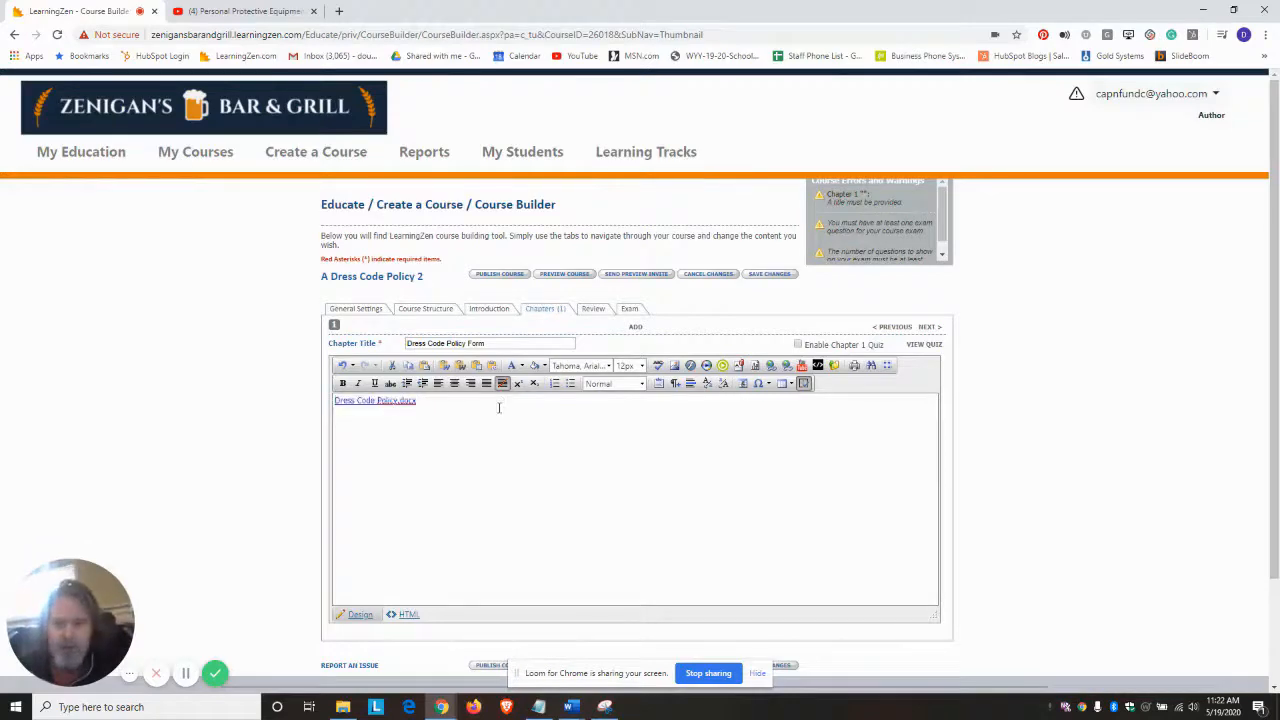
key("Return")
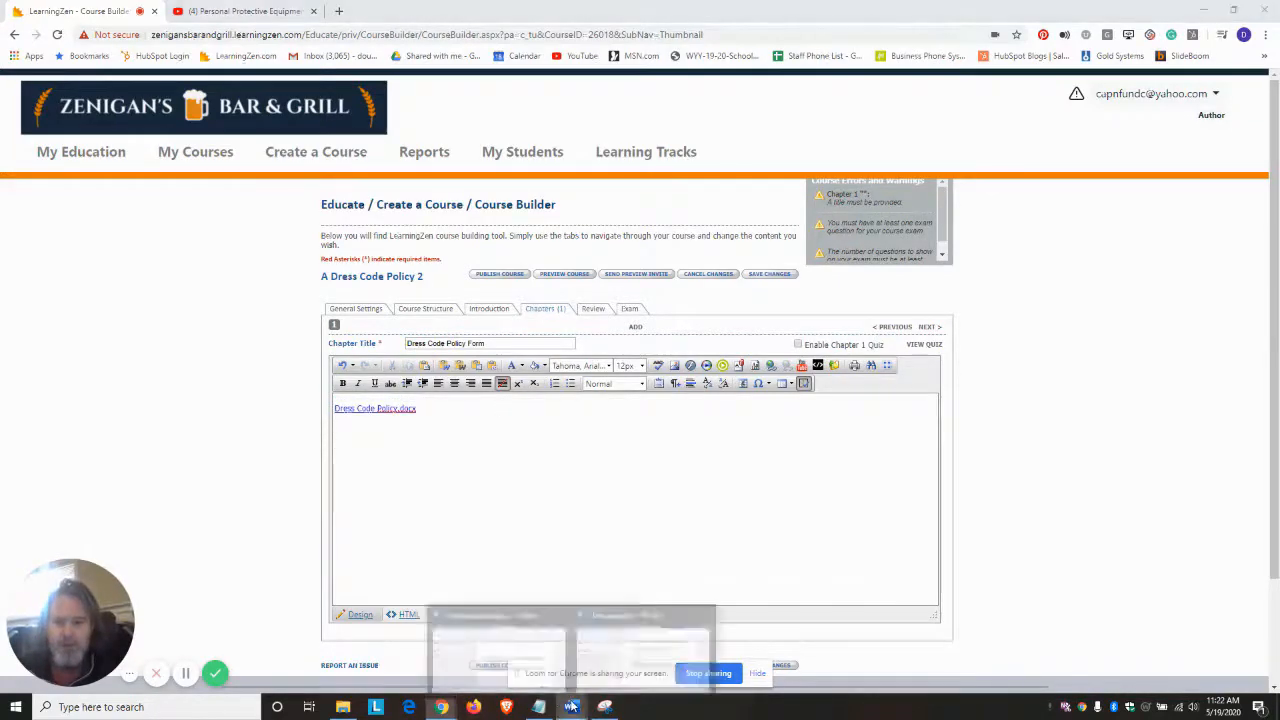
Step: Switch to Document1 in Word and copy all text from the "Business Casual Dress Code" heading to the end
mouse_move(571, 706)
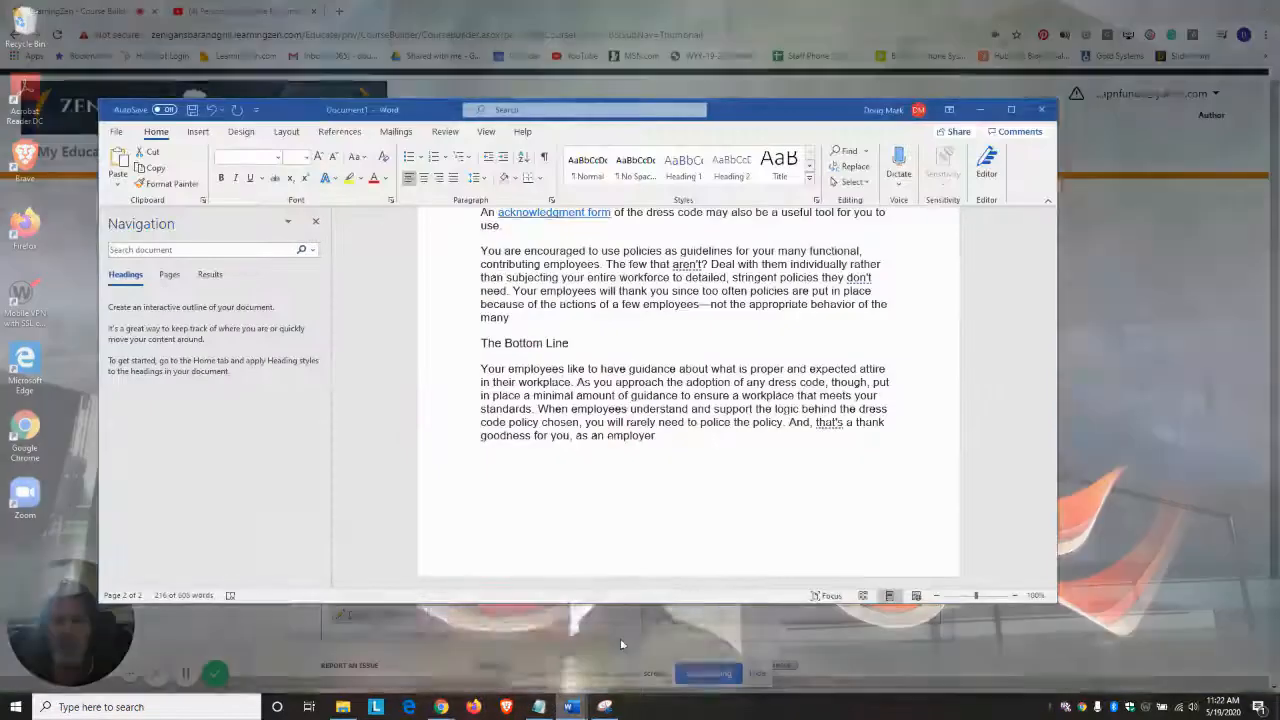
left_click(620, 644)
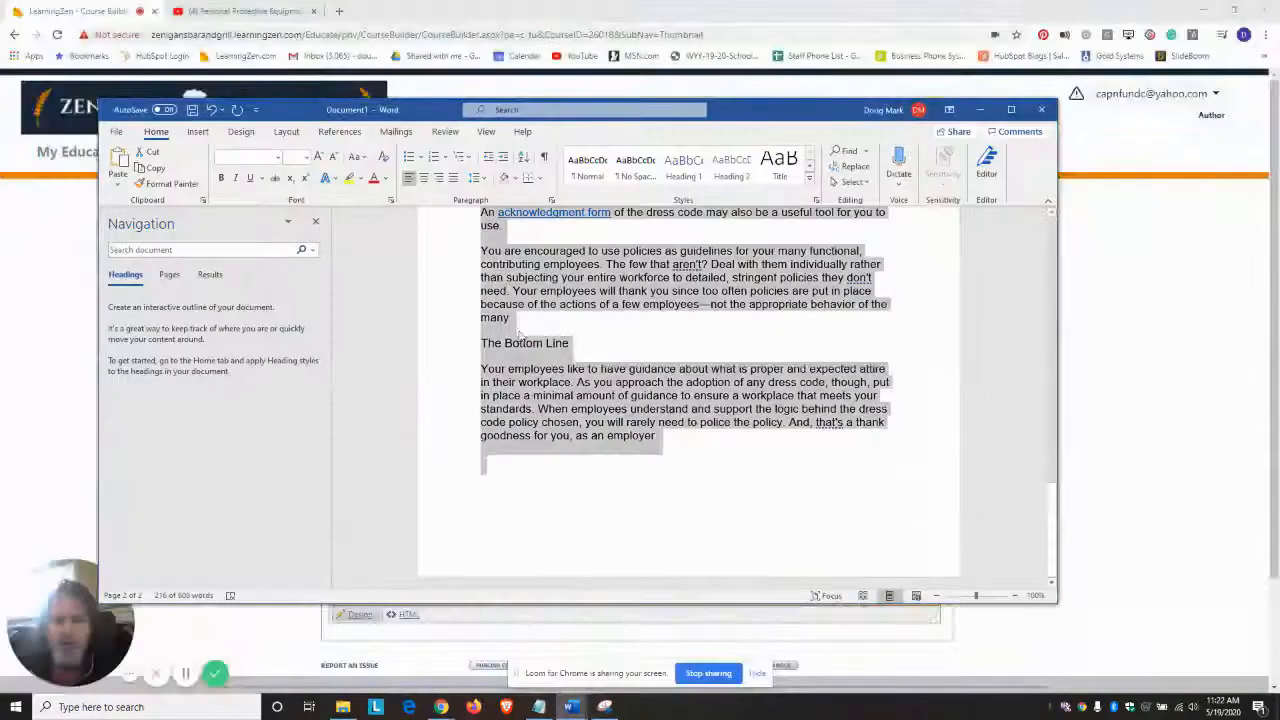
left_click(629, 400)
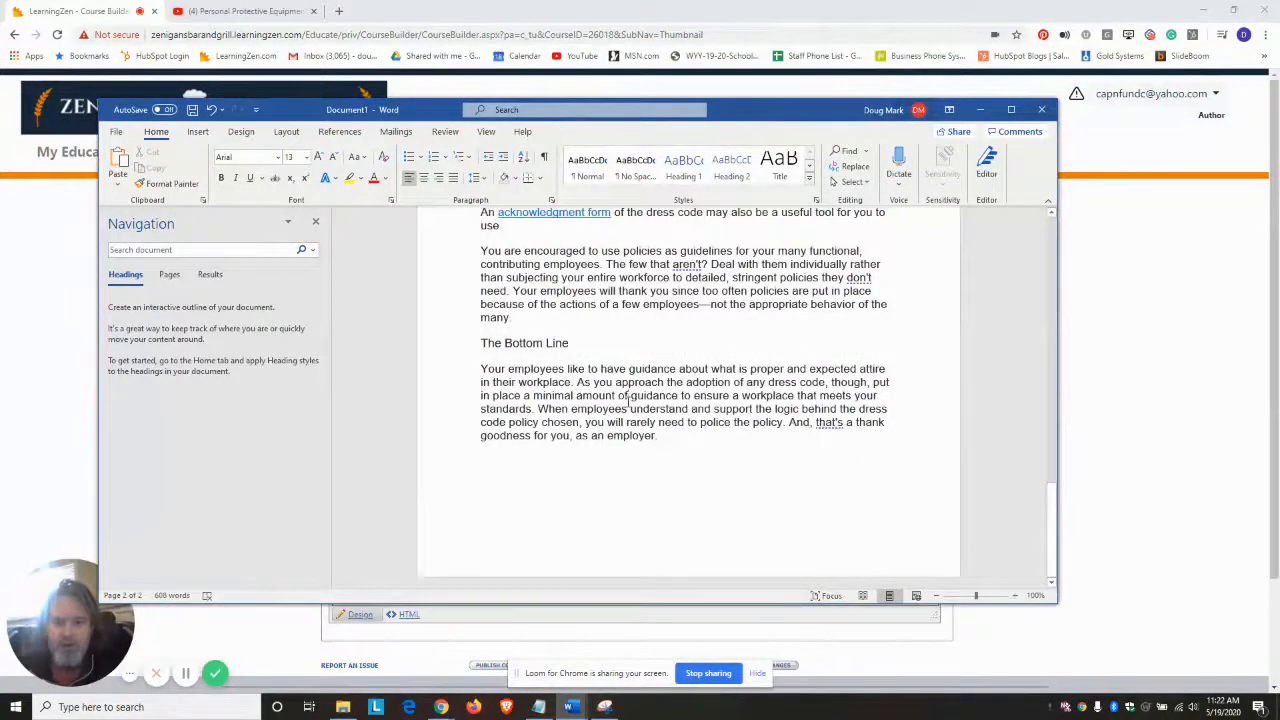
left_click_drag(669, 442, 505, 283)
left_click(518, 324)
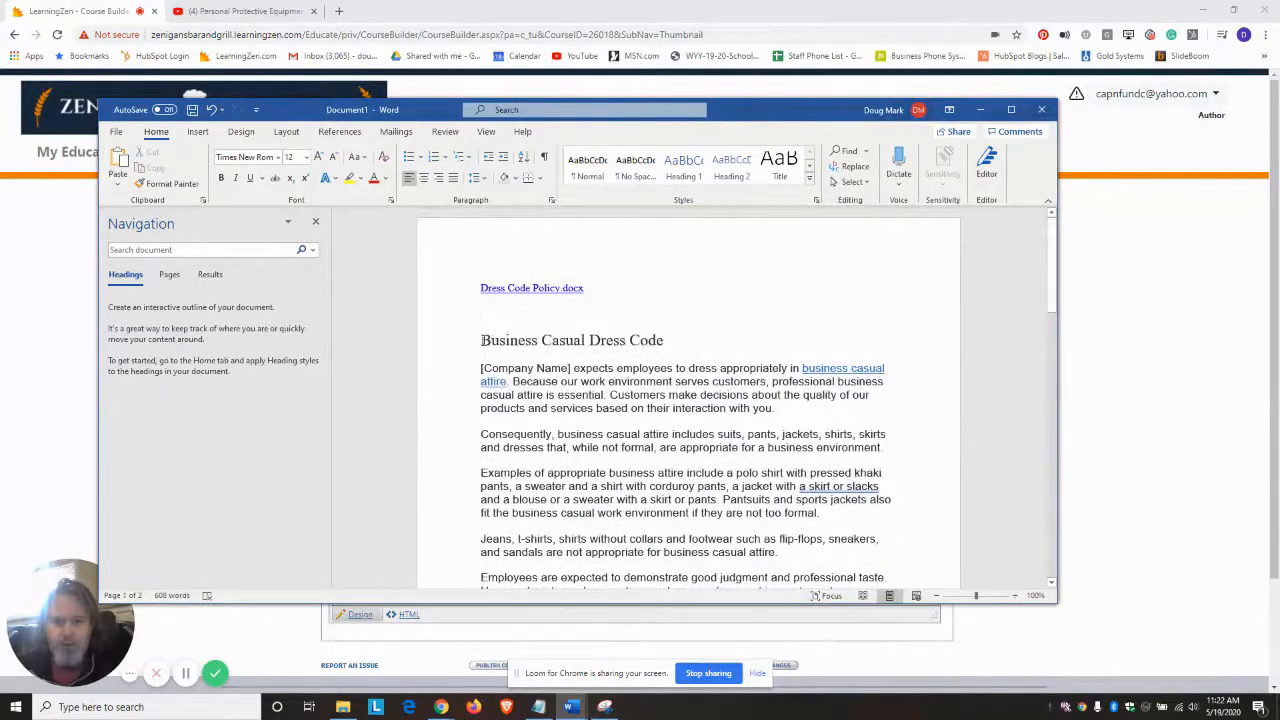
left_click_drag(482, 340, 645, 421)
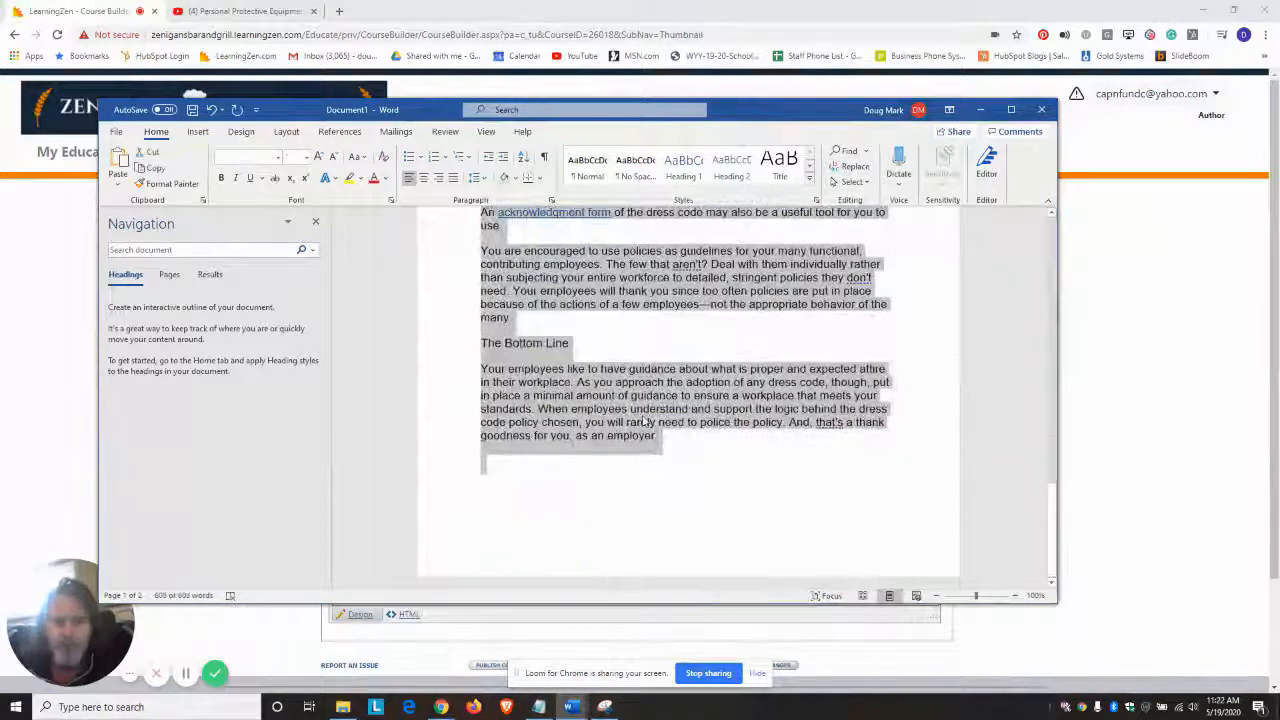
right_click(645, 421)
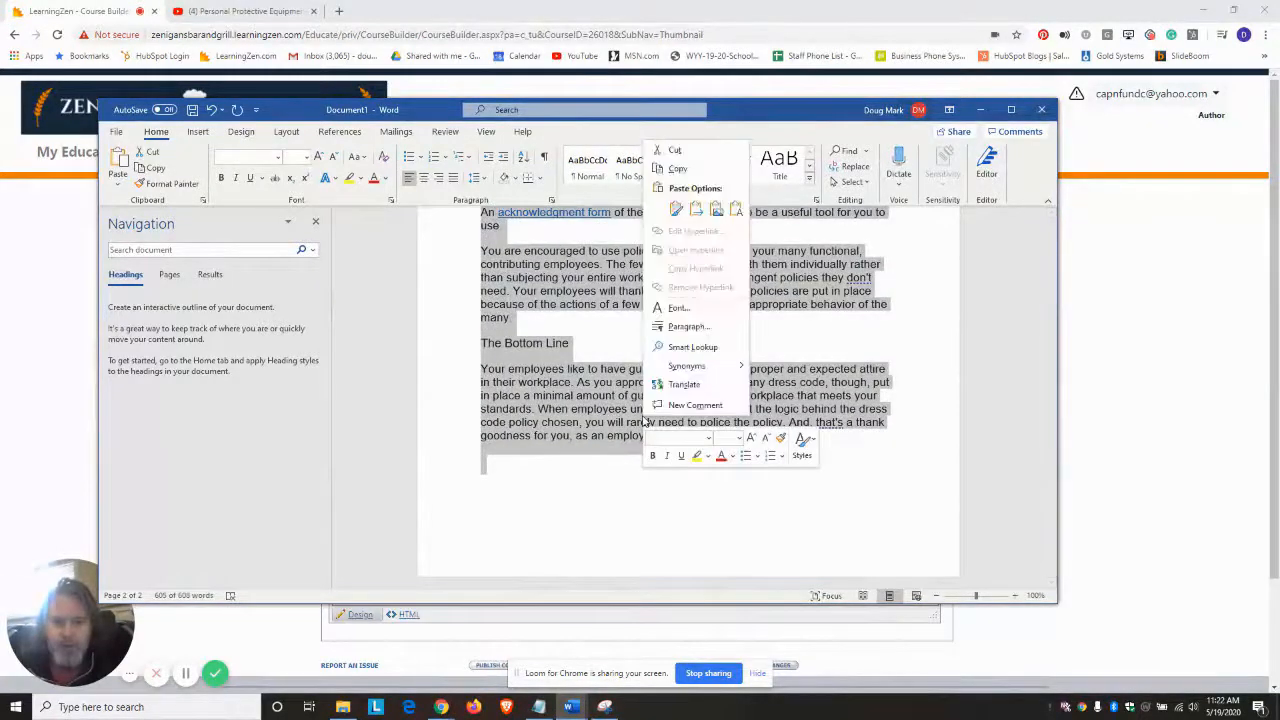
left_click(672, 168)
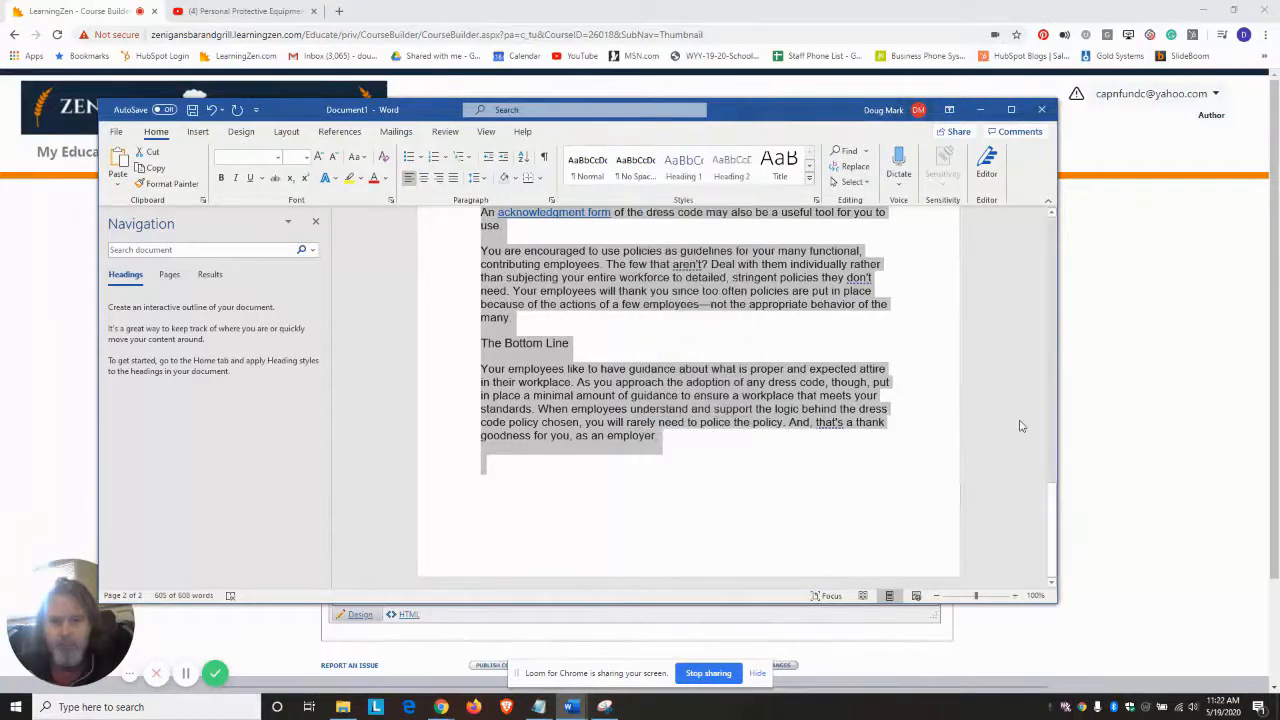
Step: Back in the course builder, paste the copied policy text below the document link in chapter 1, cleaning its MS Word formatting
left_click(1222, 415)
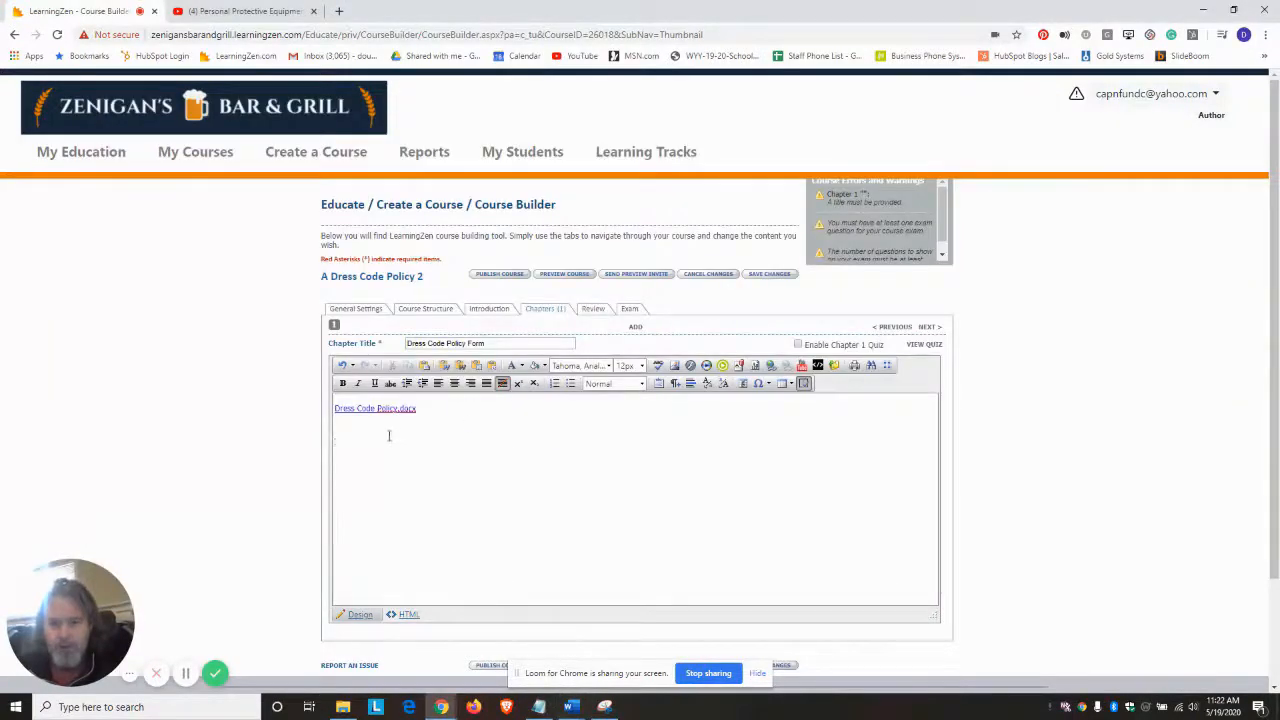
right_click(354, 430)
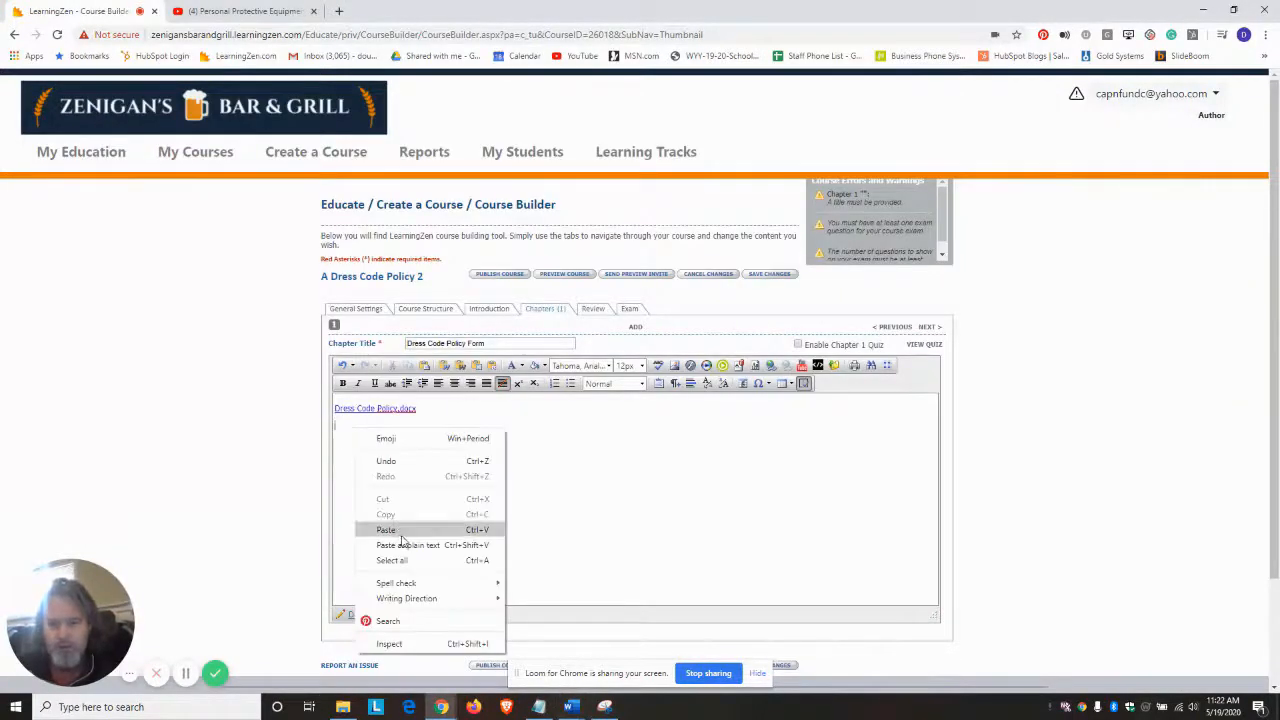
left_click(404, 534)
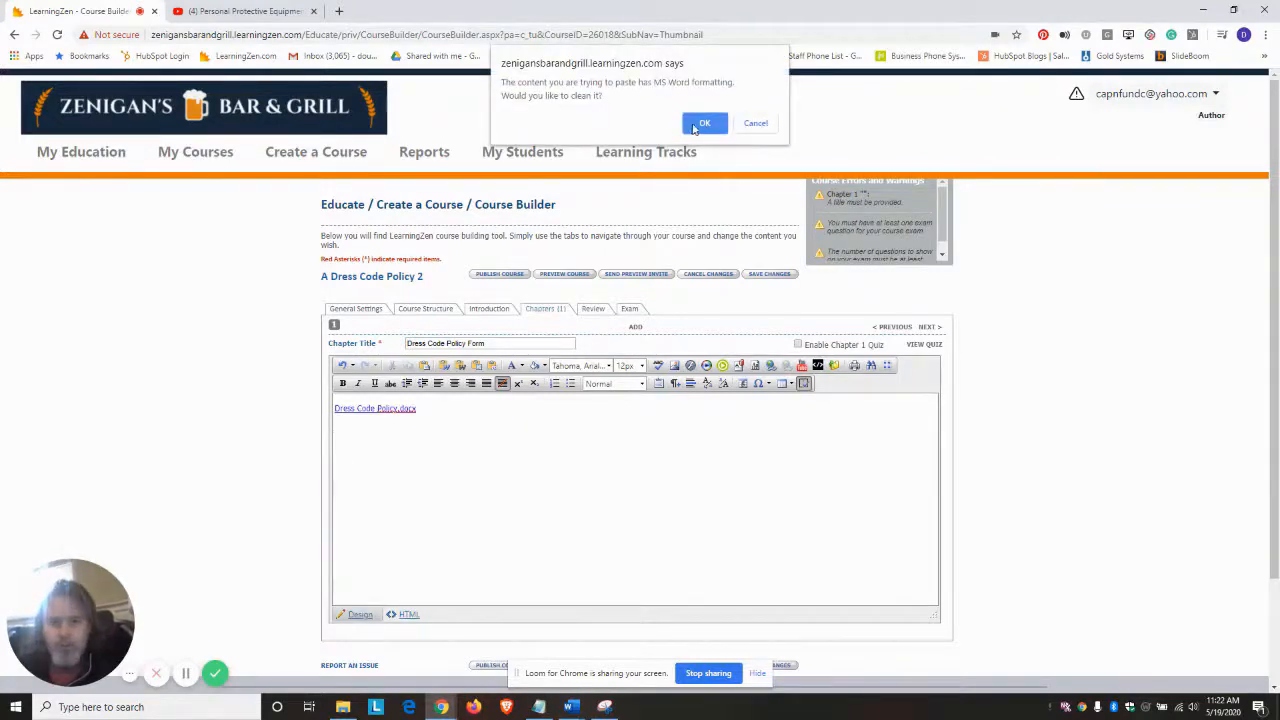
left_click(704, 123)
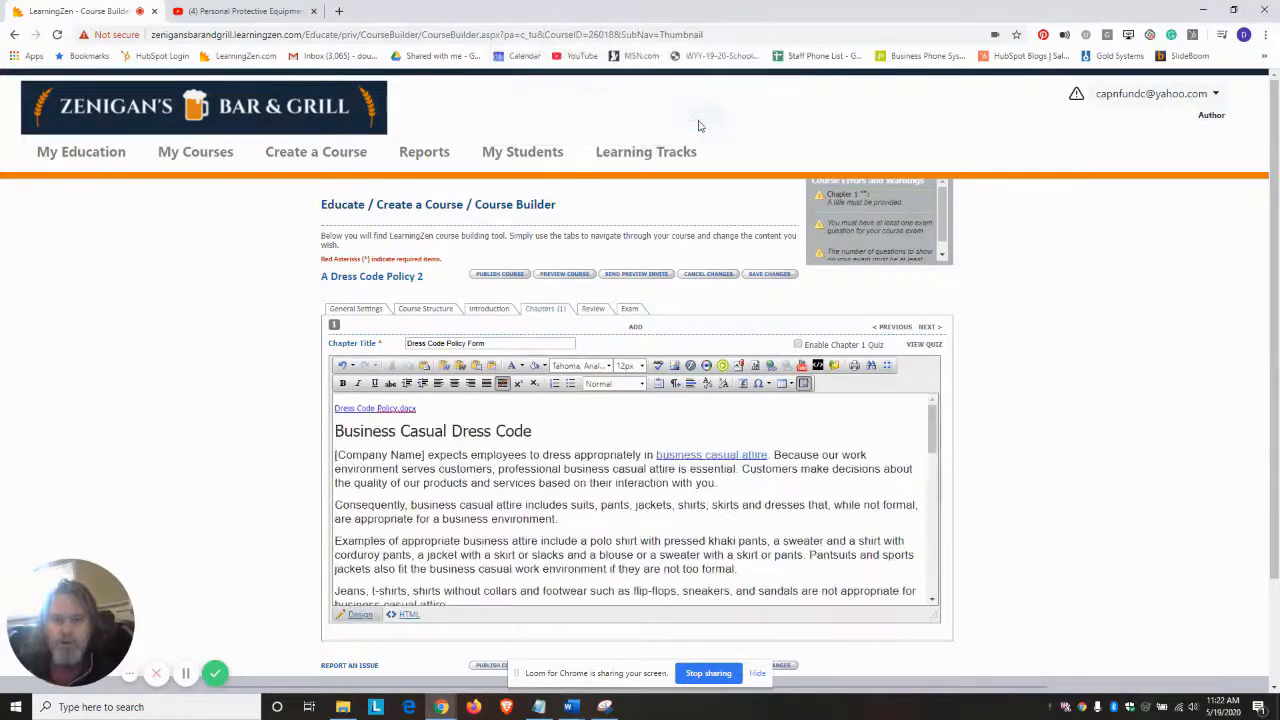
Step: Add a second chapter to the course and title it "Dress Code Video example"
left_click(635, 327)
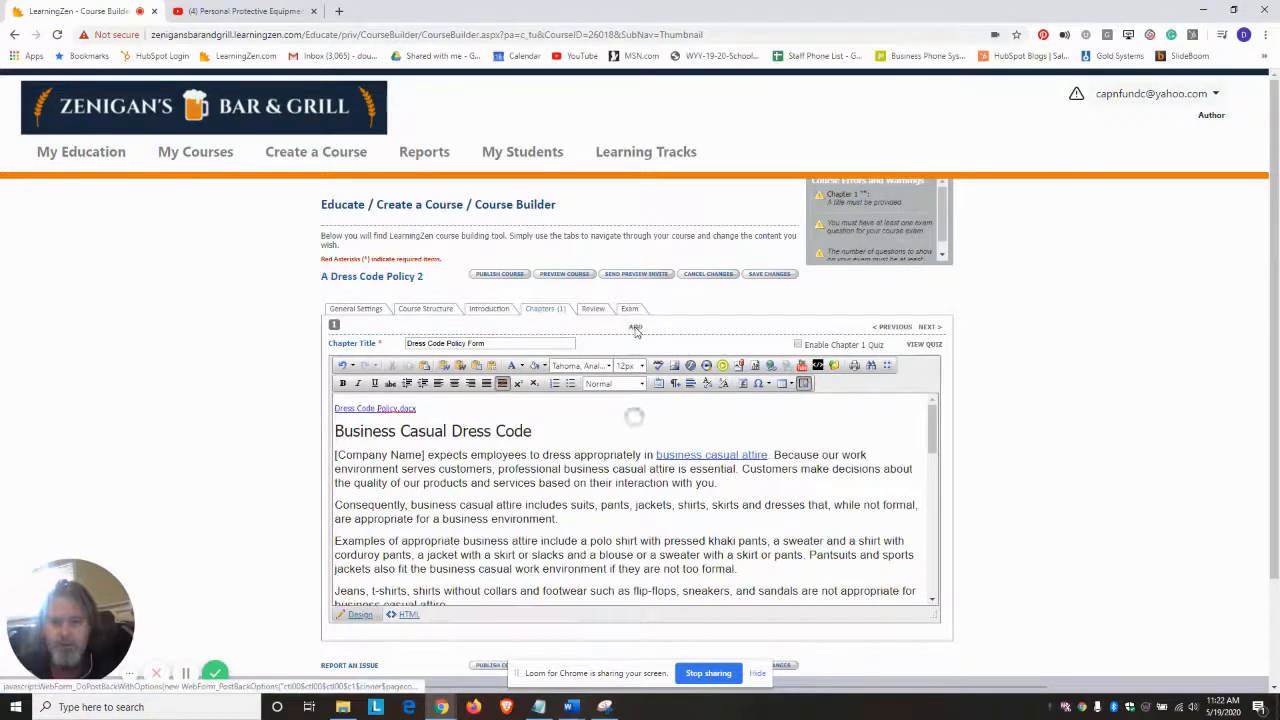
left_click(426, 345)
type("Dress")
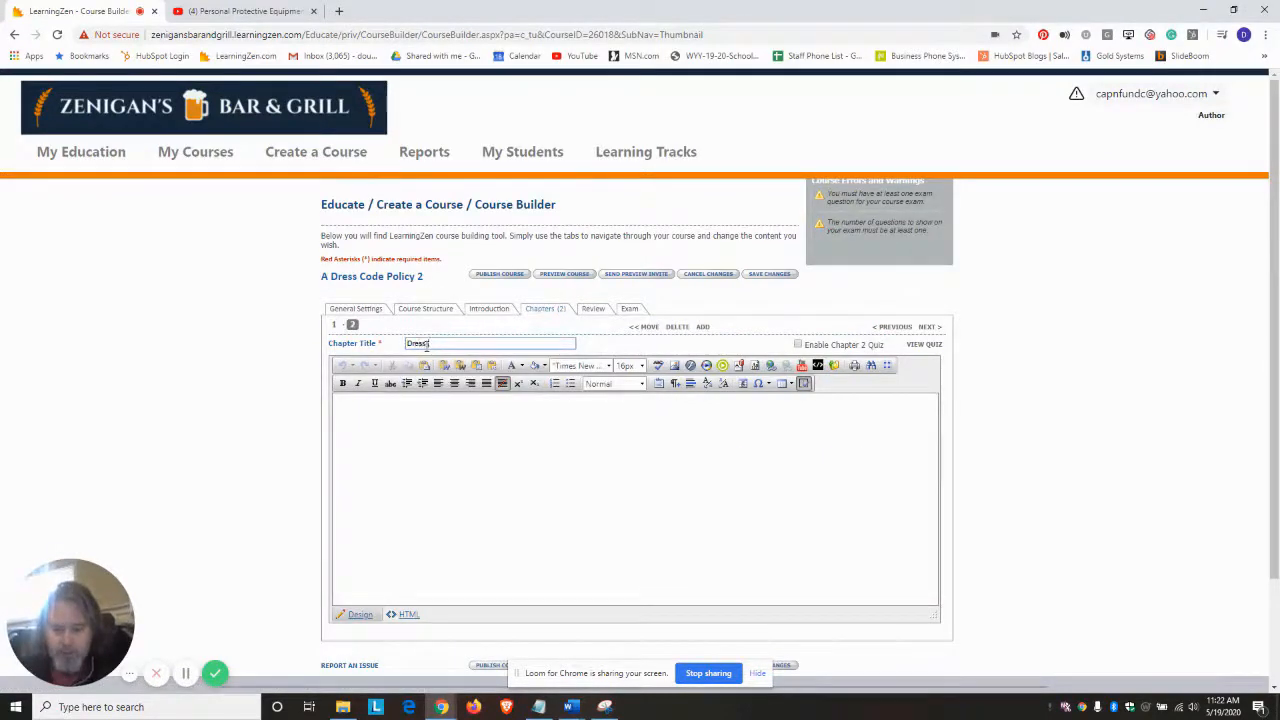
type(" Code ")
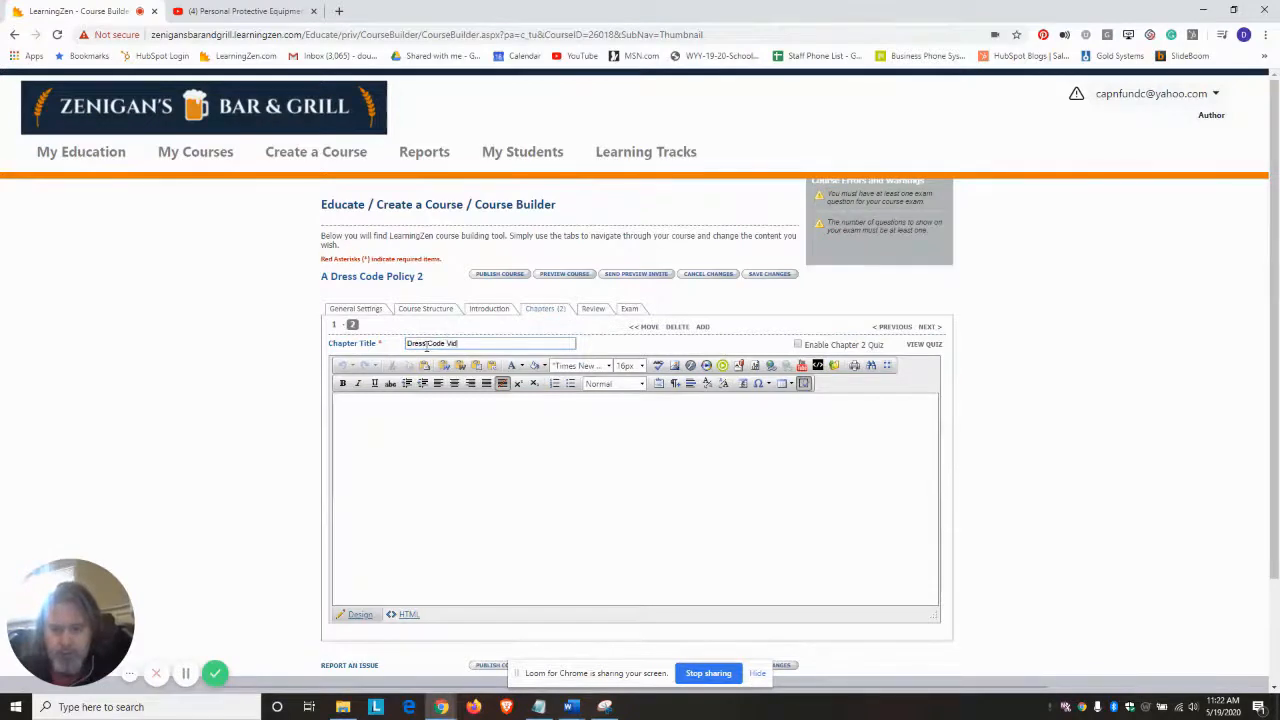
type("Video example")
Step: Insert the "LZ Welcome" video from the Universal Video Manager into chapter 2's content
left_click(543, 434)
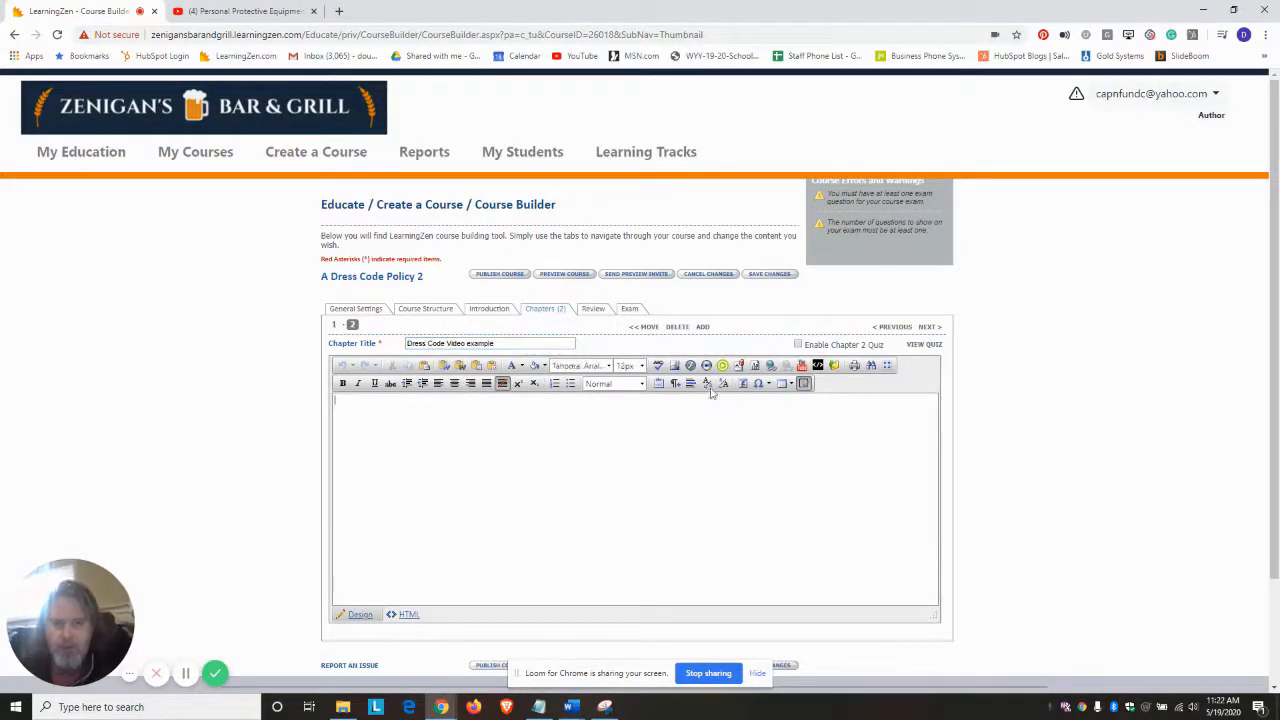
left_click(723, 366)
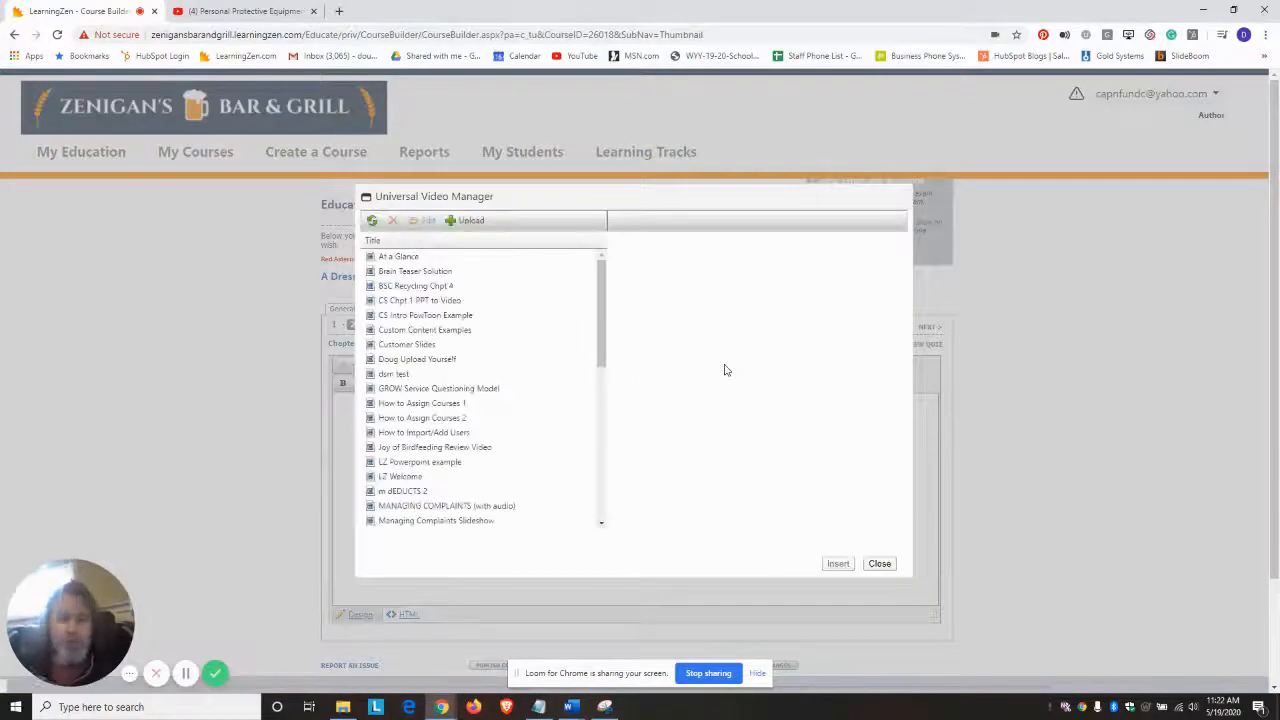
left_click(474, 477)
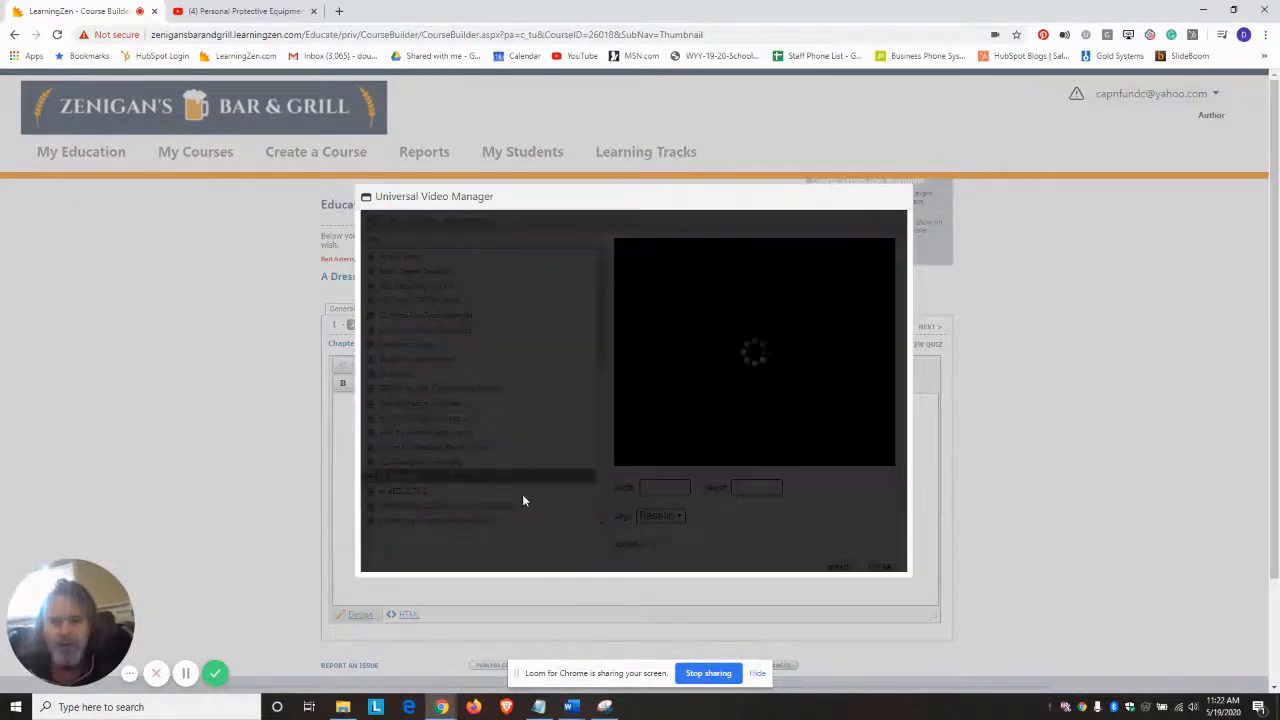
left_click(837, 566)
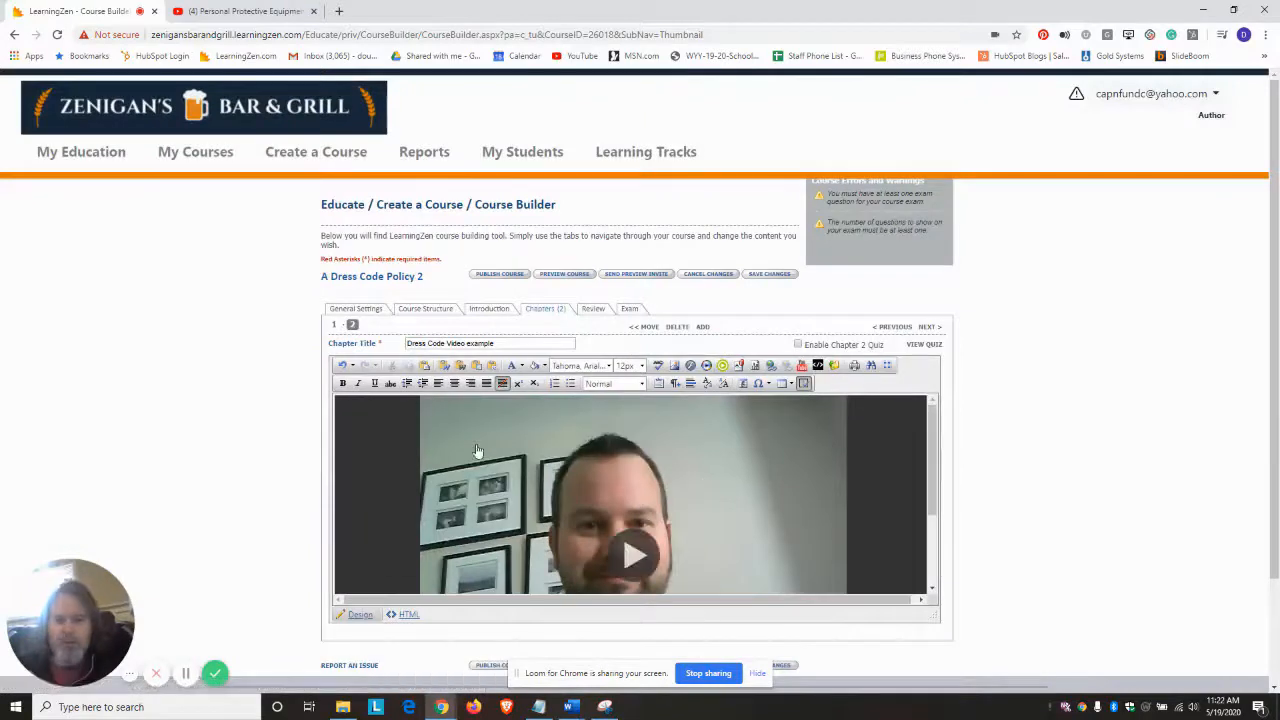
Step: Open the course's Review for editing, then switch to Attenstation.docx in Word and copy the sentence under Review
left_click(594, 309)
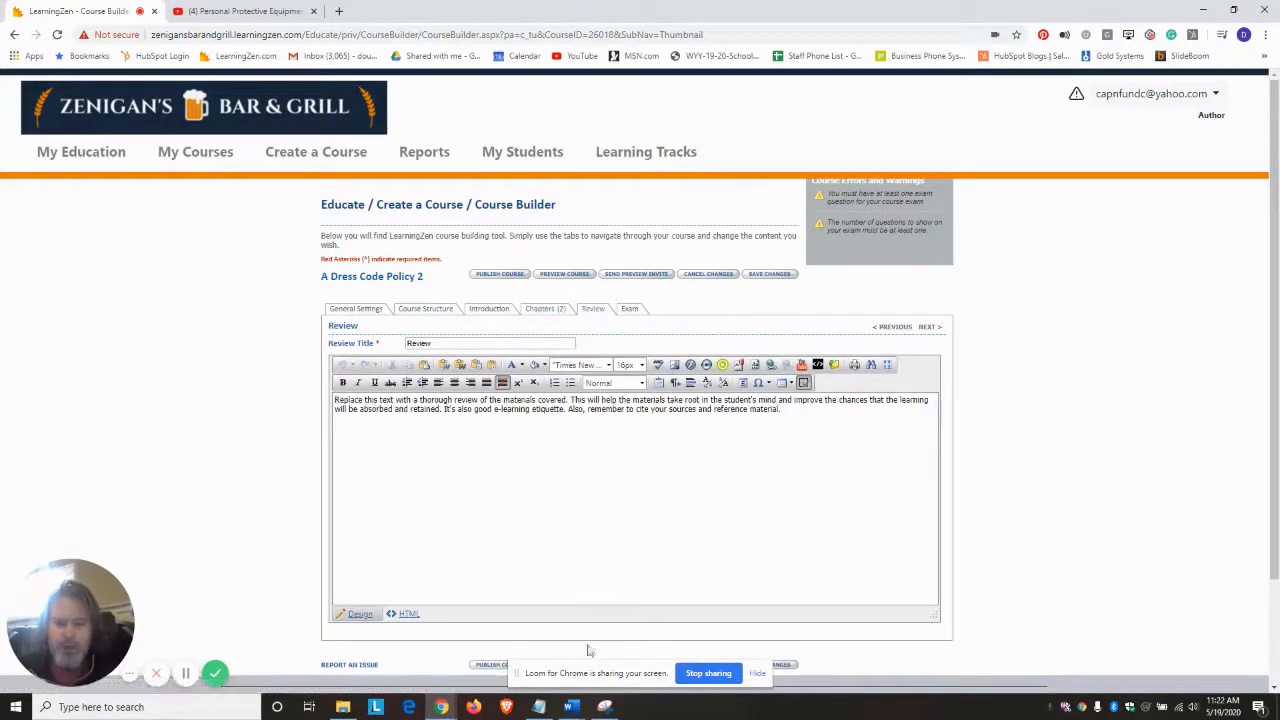
mouse_move(577, 704)
left_click(640, 648)
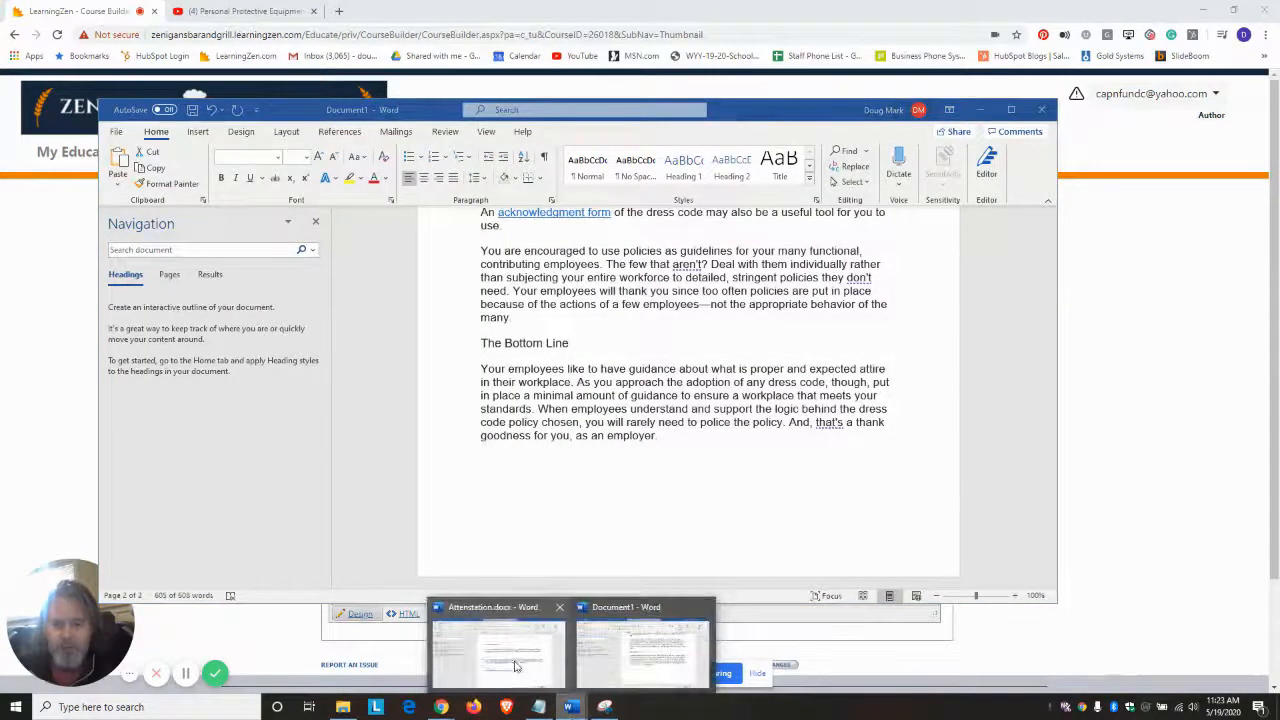
left_click(500, 655)
left_click(505, 414)
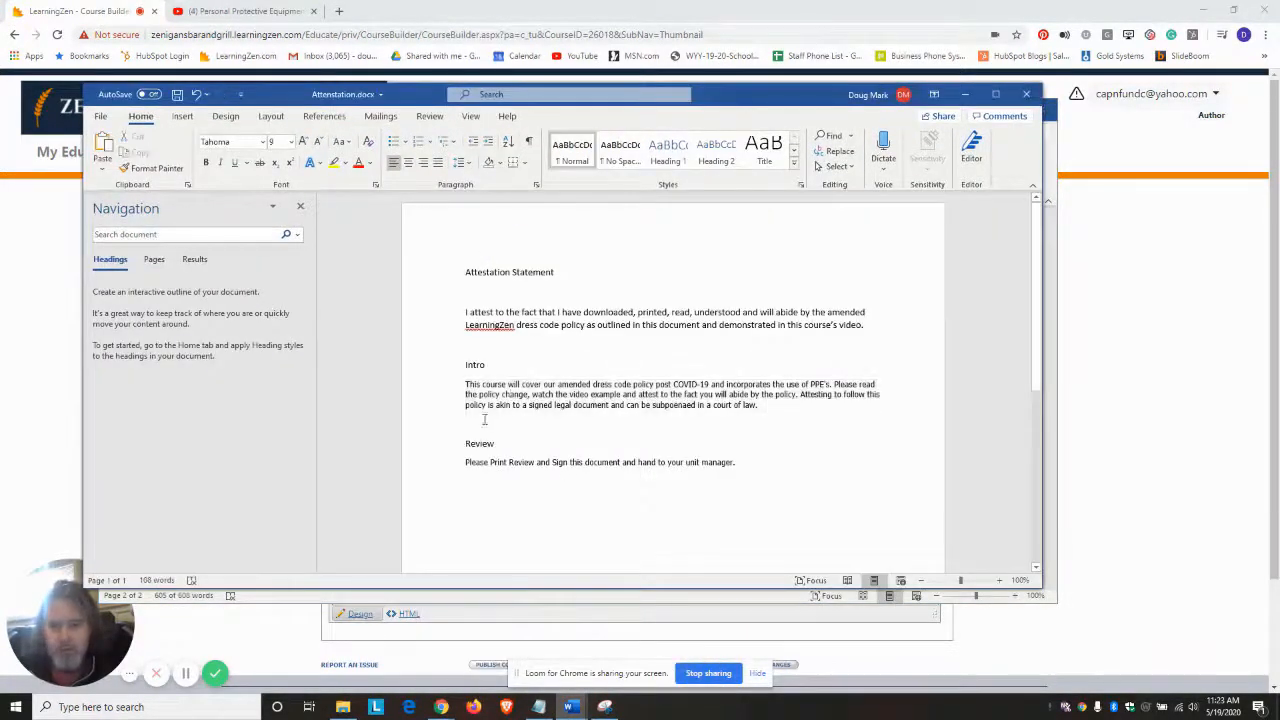
left_click_drag(465, 462, 771, 464)
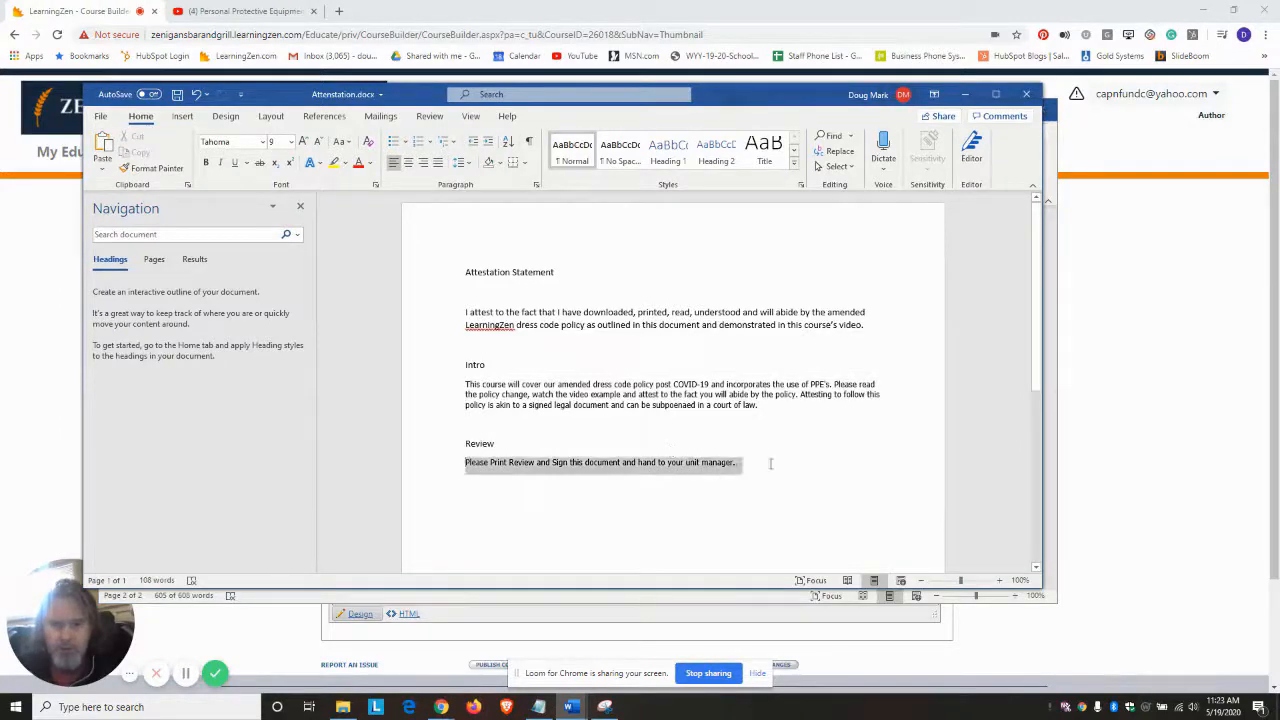
Step: Back in the course builder, replace the review's placeholder text with the copied sentence, cleaning its MS Word formatting
left_click(1087, 411)
left_click_drag(818, 422, 213, 298)
key("ctrl+v")
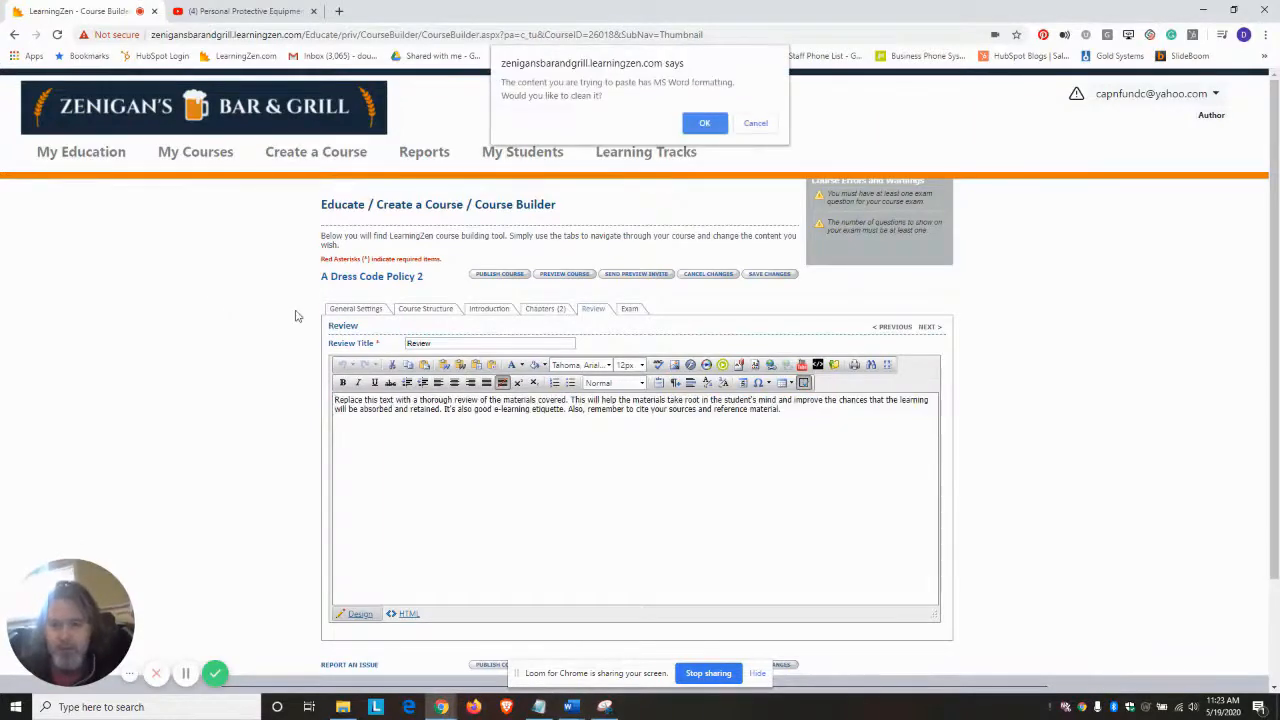
left_click(703, 121)
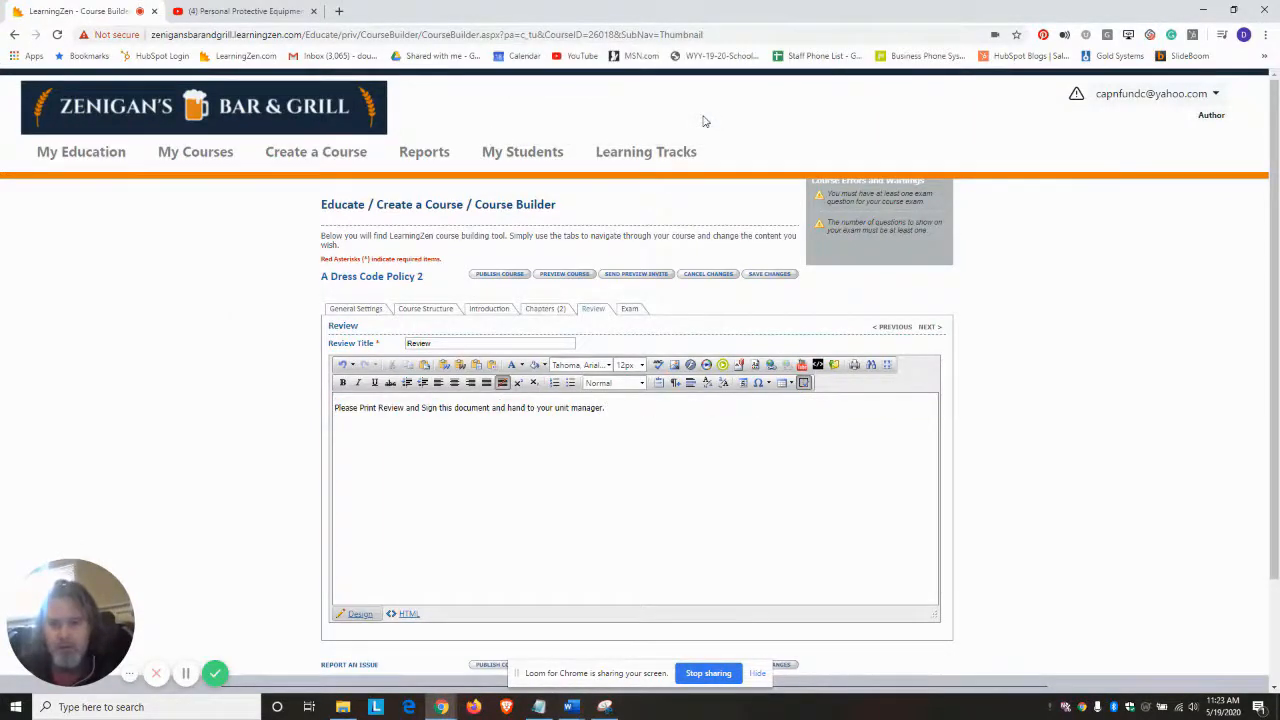
Step: Start a new exam question for the course, then switch to Attenstation.docx in Word and copy the sentence under Attestation Statement
left_click(629, 308)
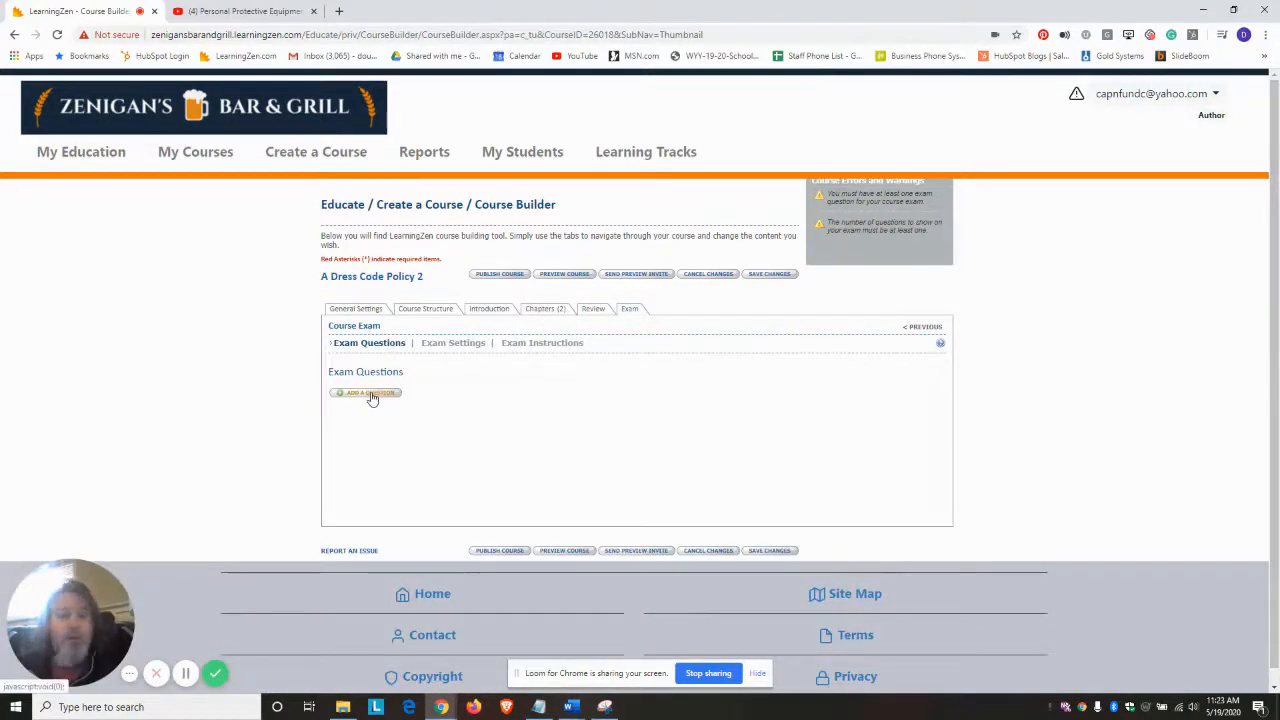
left_click(370, 393)
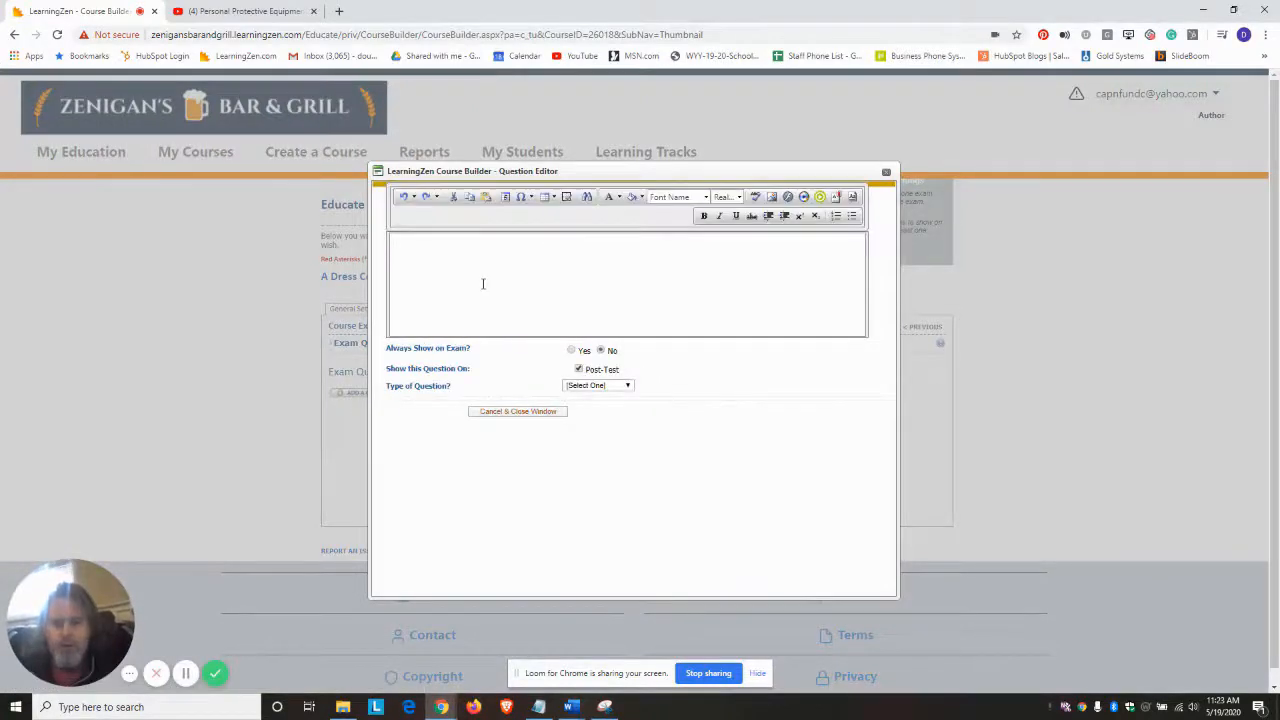
mouse_move(571, 706)
left_click(622, 653)
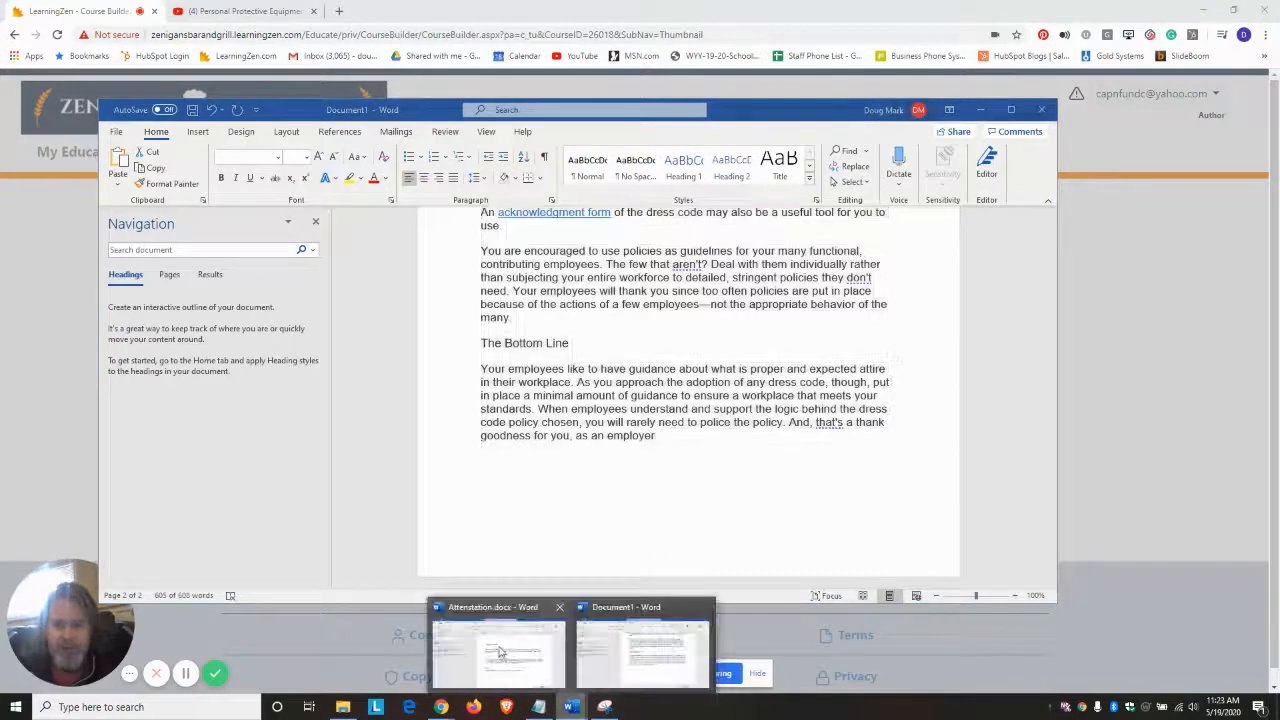
left_click(500, 650)
left_click(553, 341)
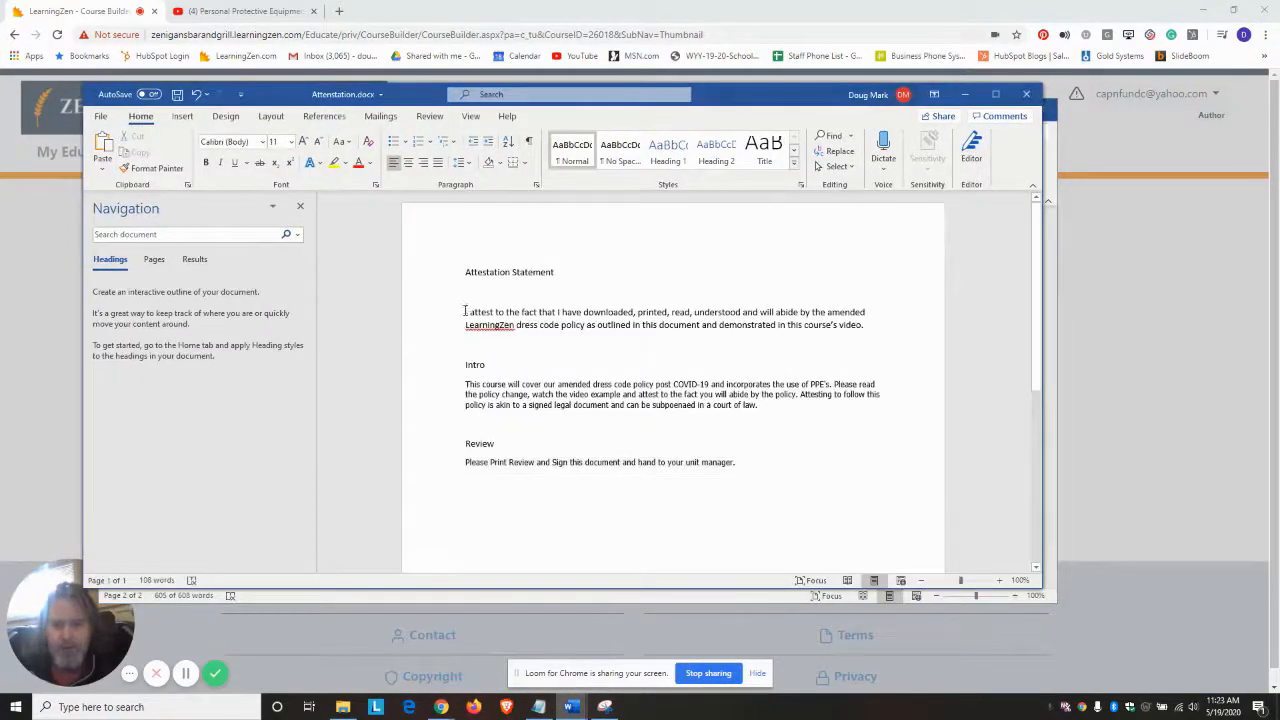
left_click_drag(465, 312, 893, 326)
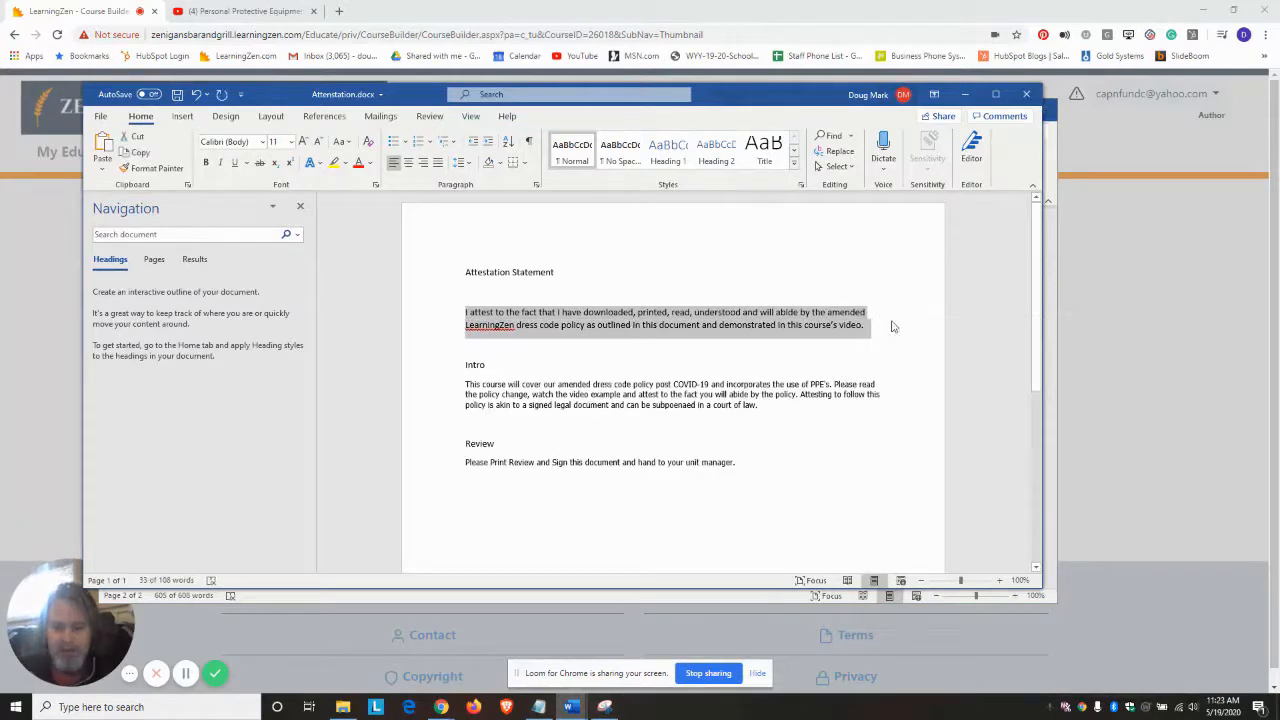
Step: Back in the course builder's question editor, paste the copied attestation sentence as the question text, cleaning its MS Word formatting
left_click(964, 94)
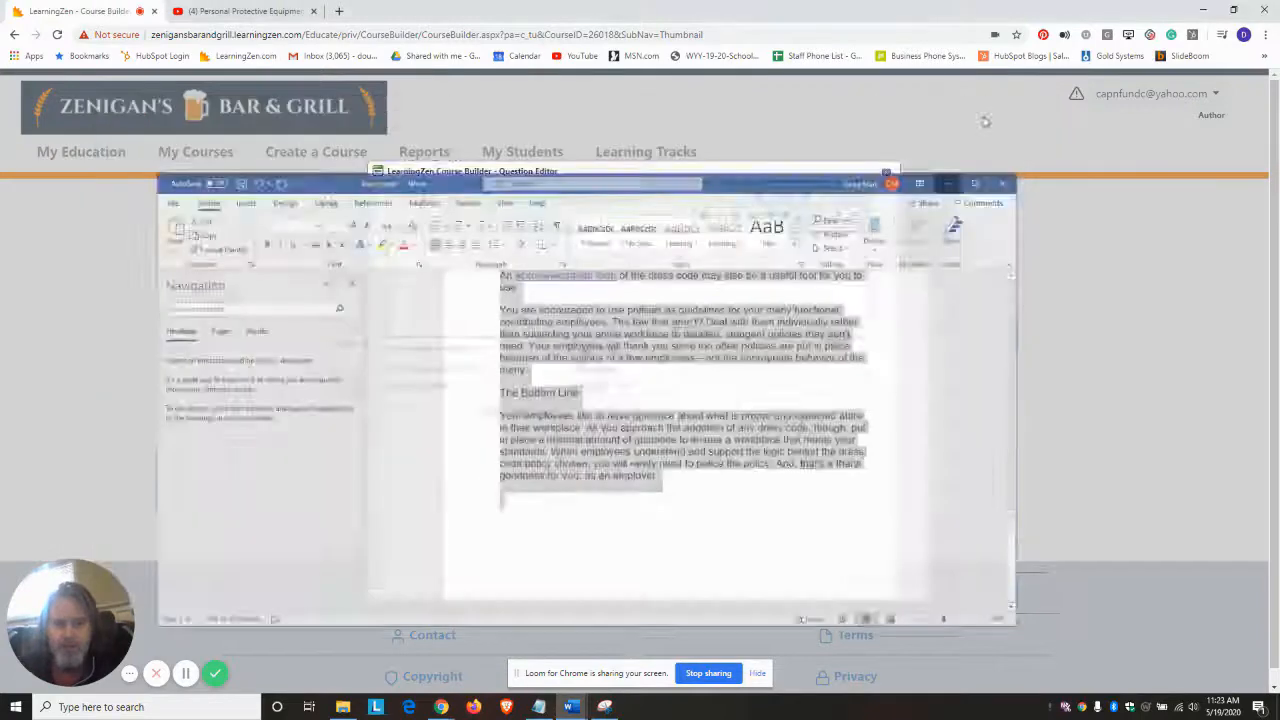
left_click(980, 109)
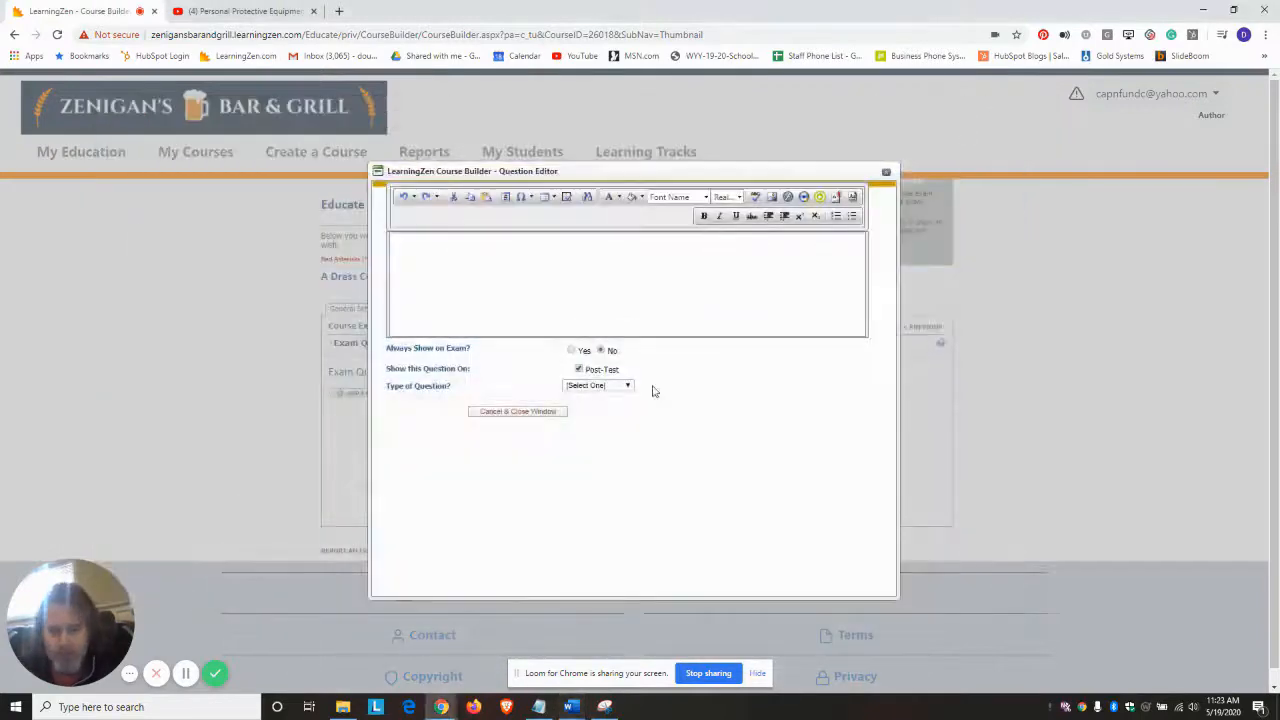
left_click(445, 251)
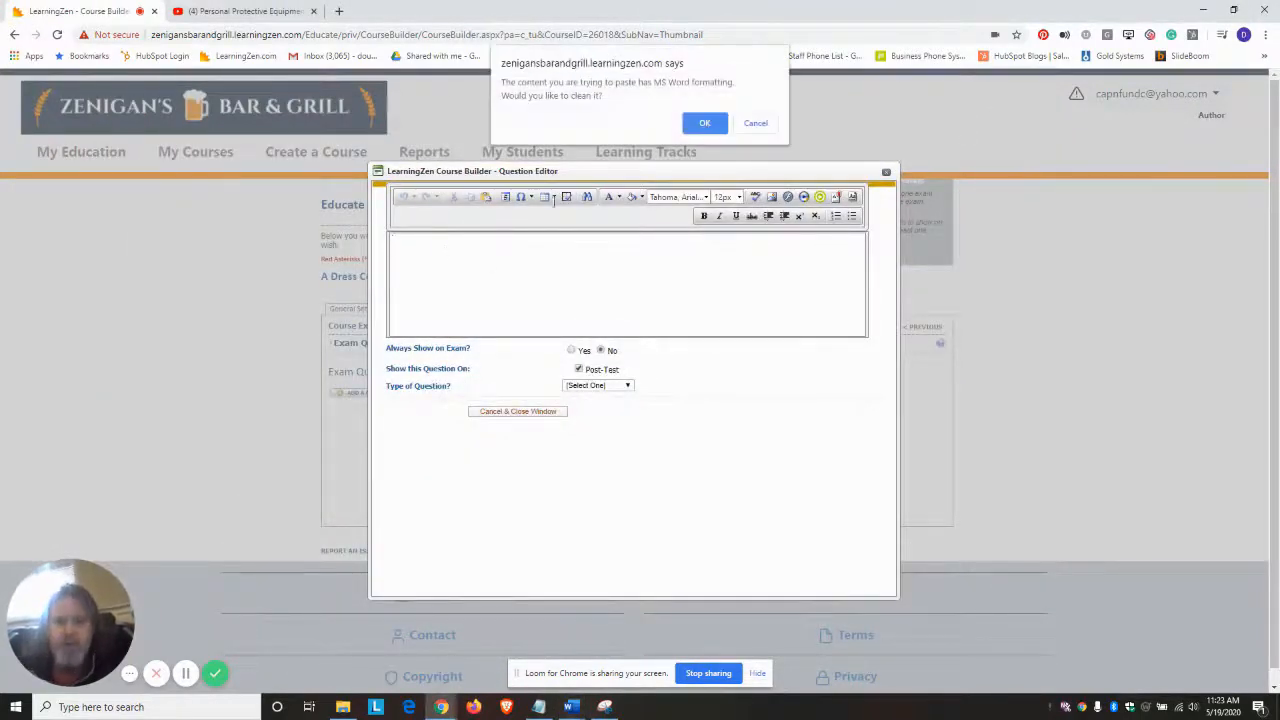
key("Return")
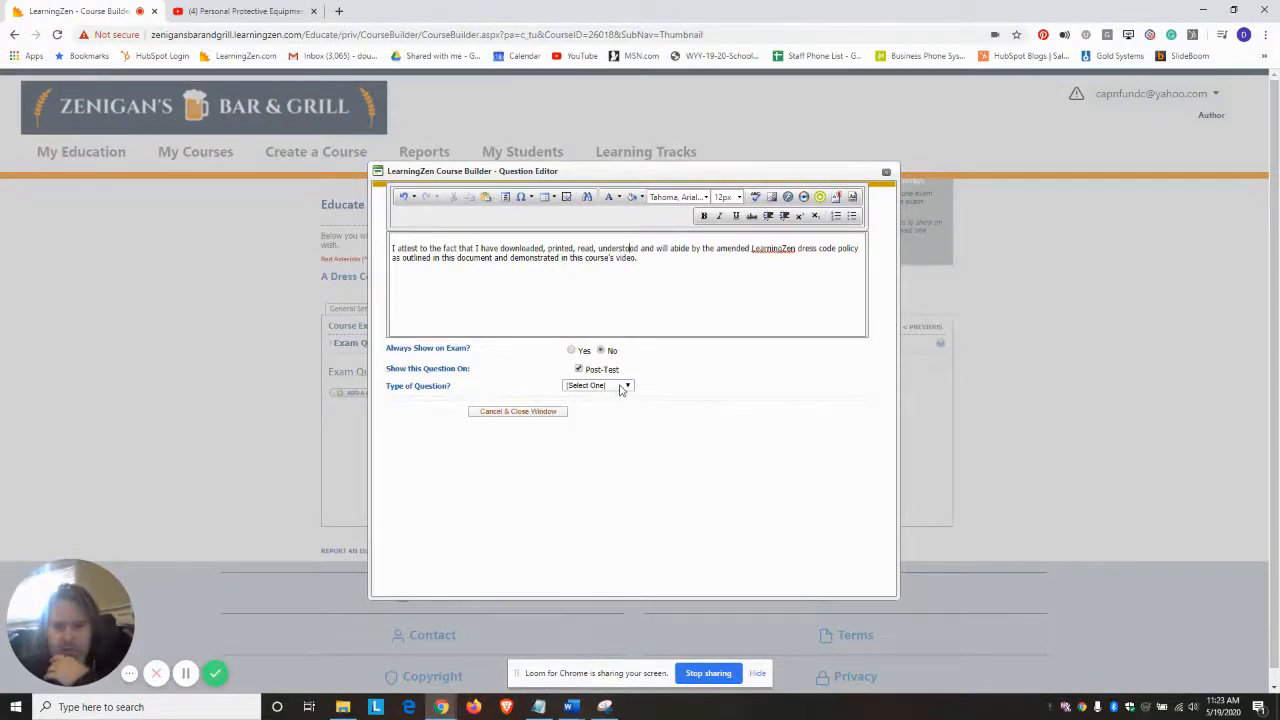
Step: Make the question always show on the exam, set its type to Accept/Deny with Accept as the correct answer, and save it
left_click(572, 351)
left_click(592, 386)
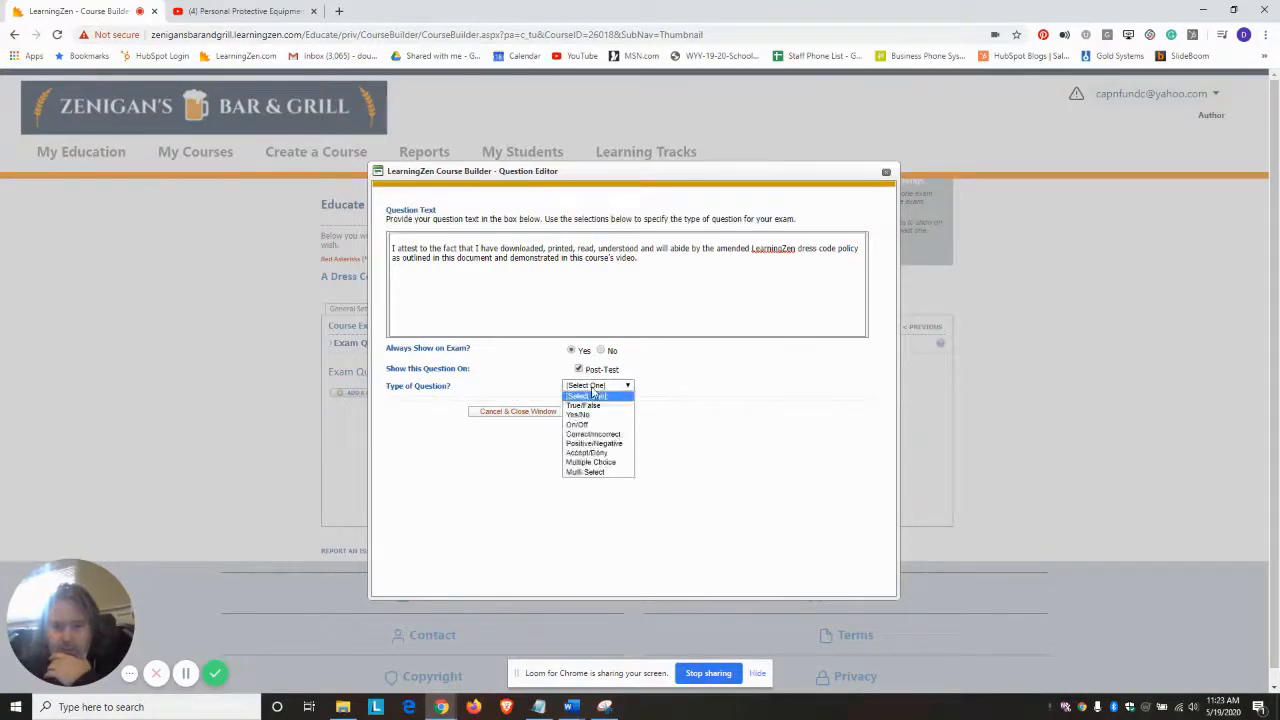
left_click(598, 453)
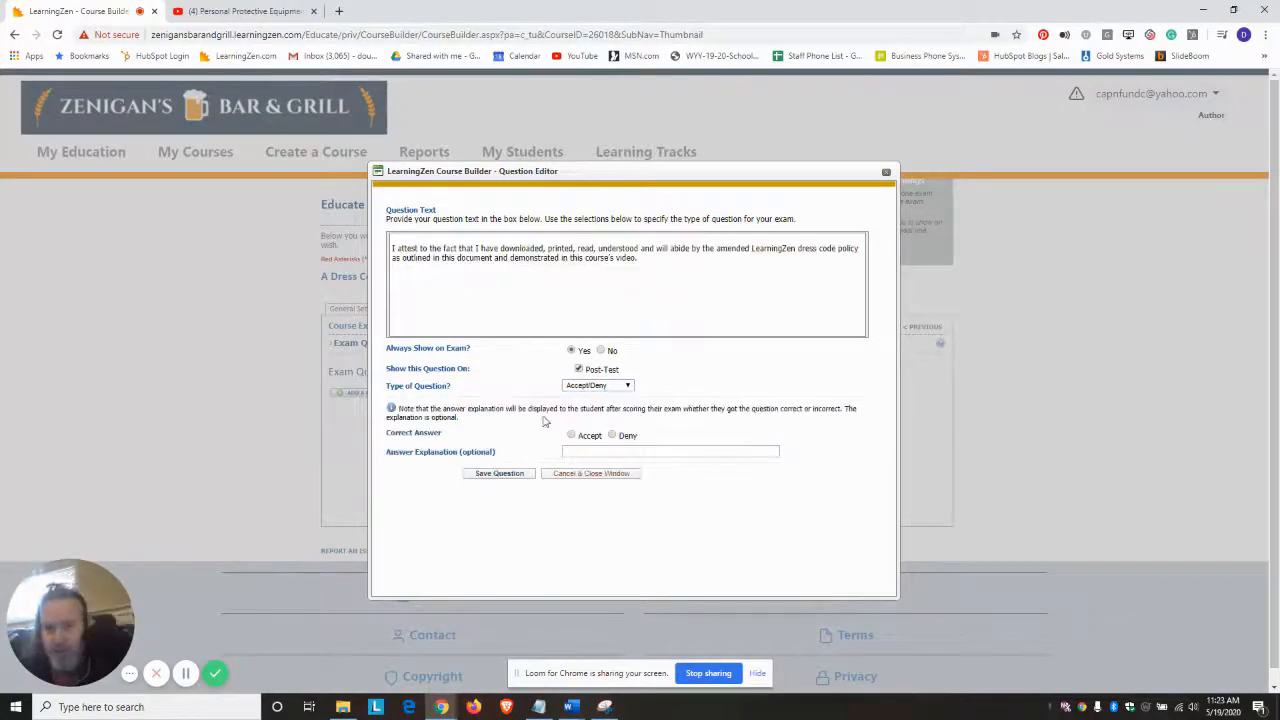
left_click(572, 437)
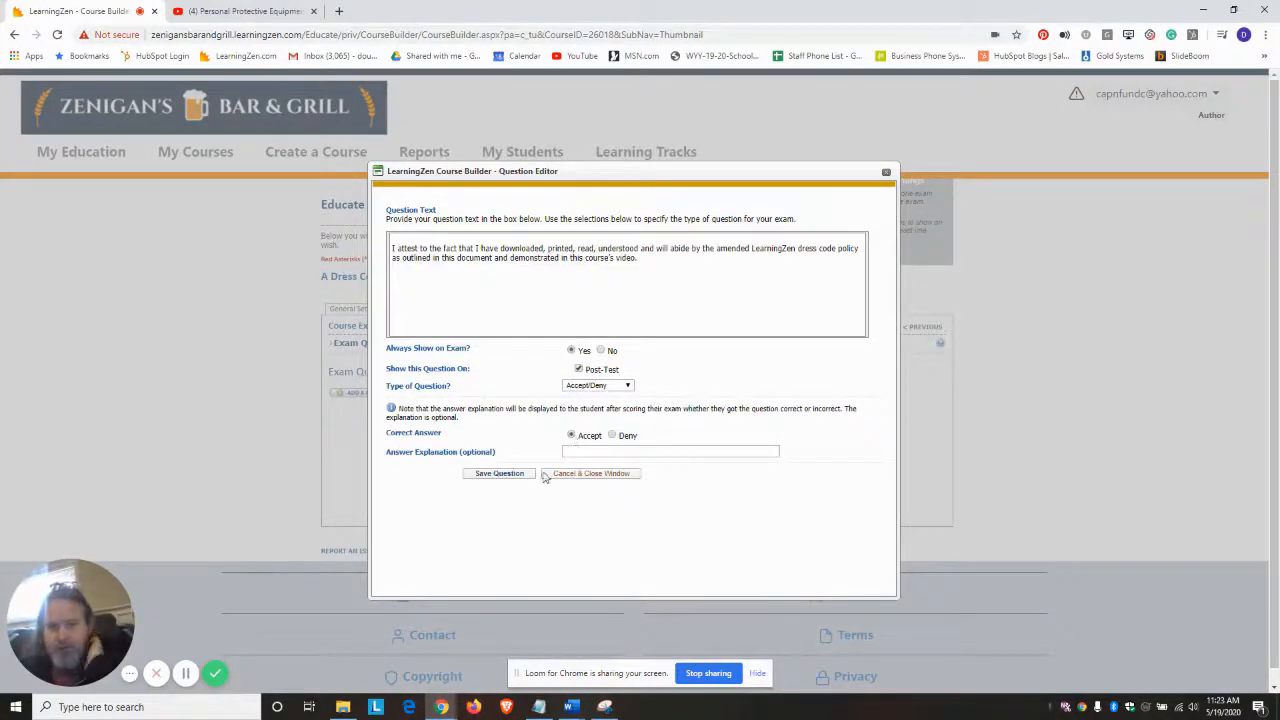
left_click(497, 473)
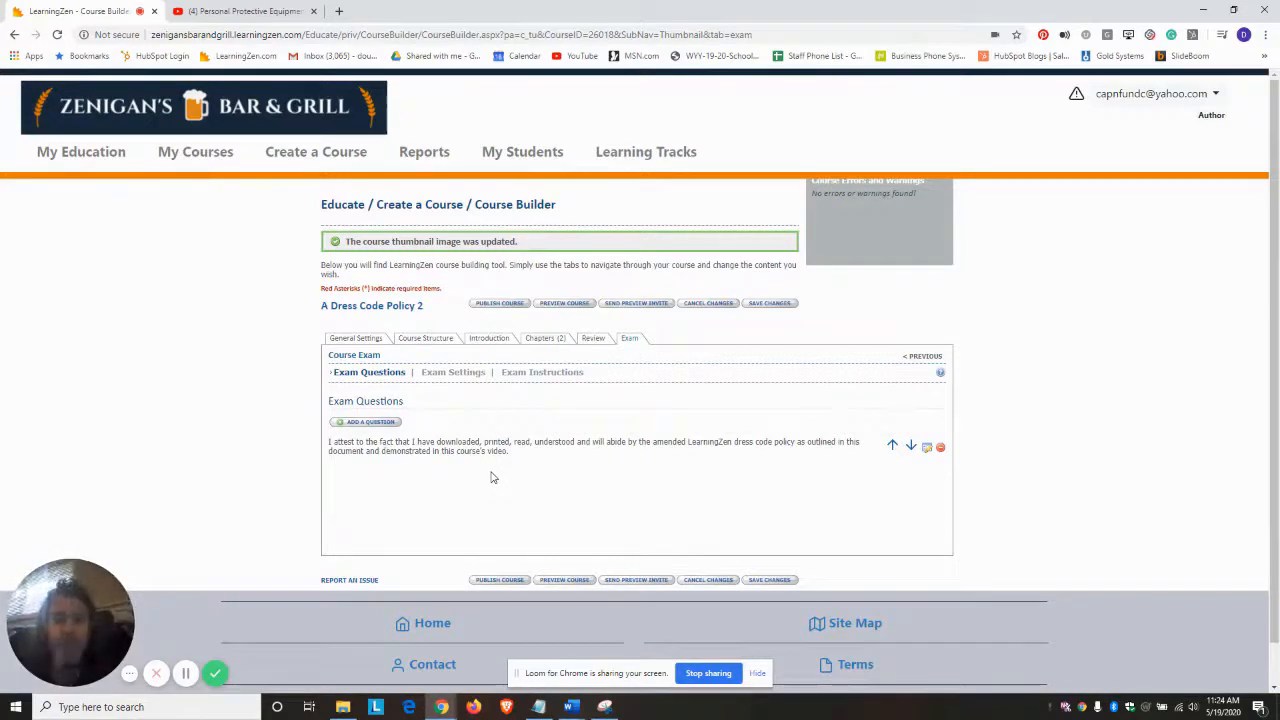
Step: In the exam settings, set the number of correct answers required to 1
left_click(455, 374)
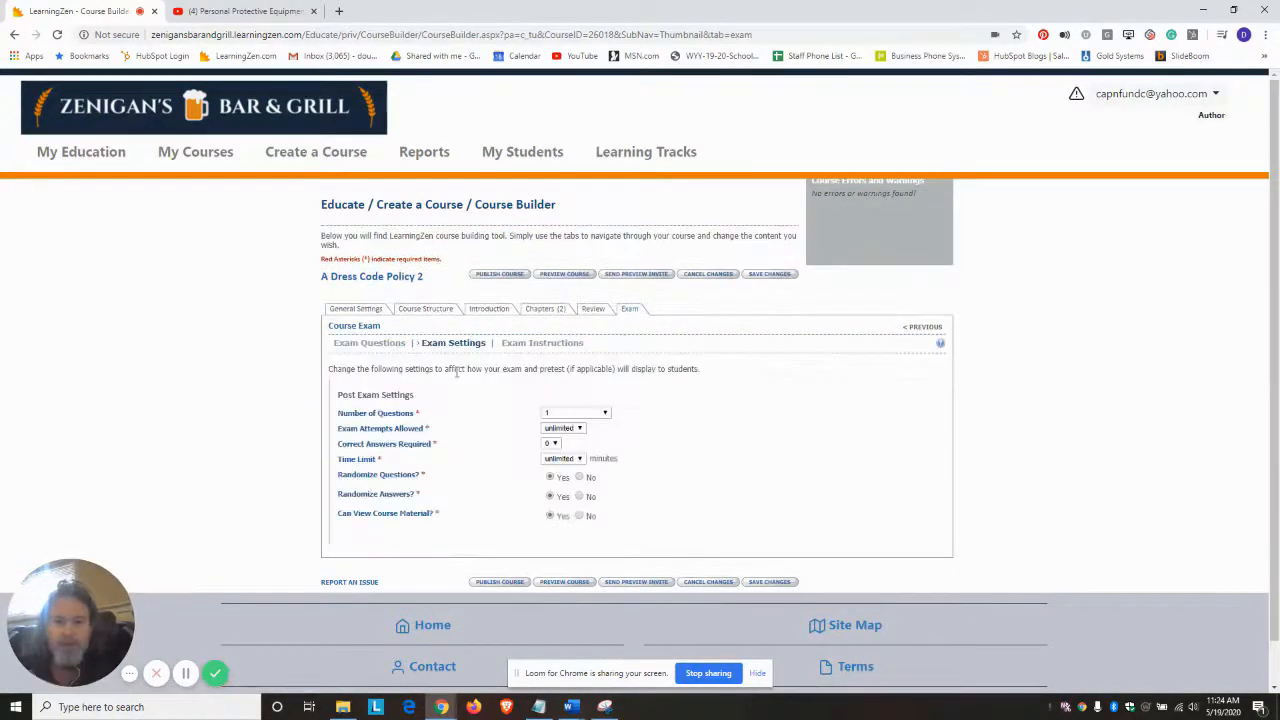
left_click(553, 446)
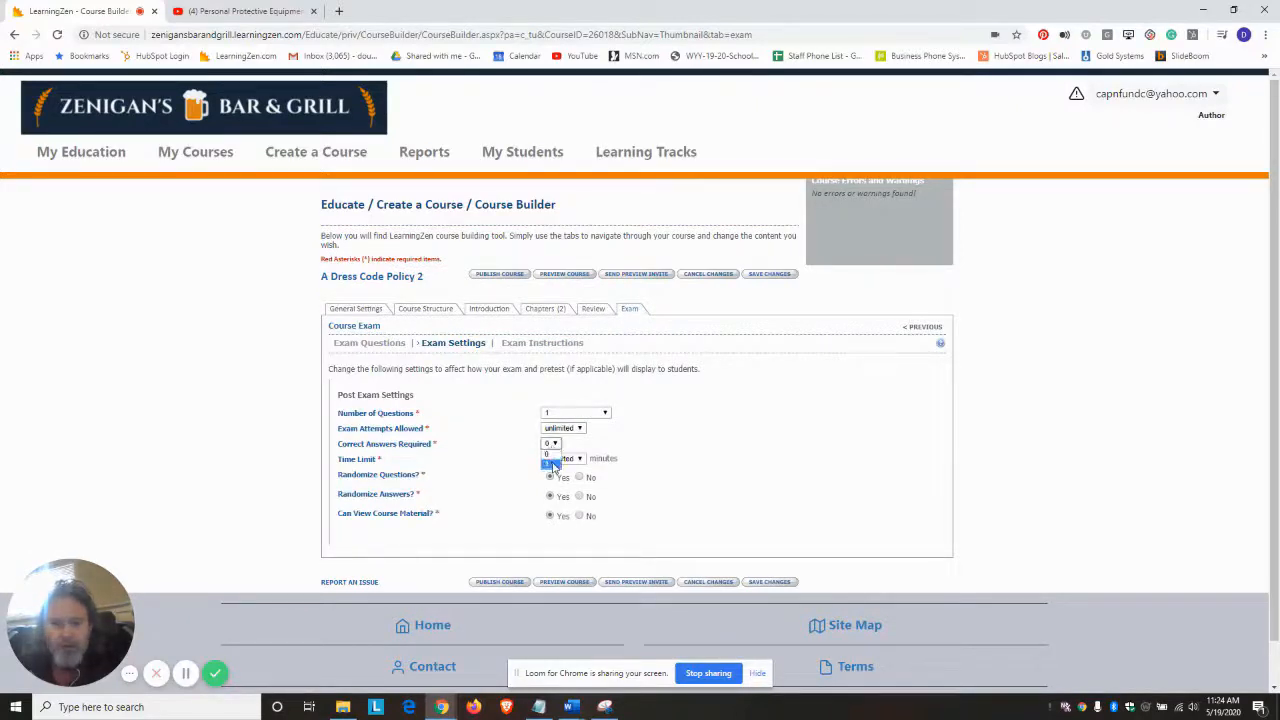
left_click(553, 464)
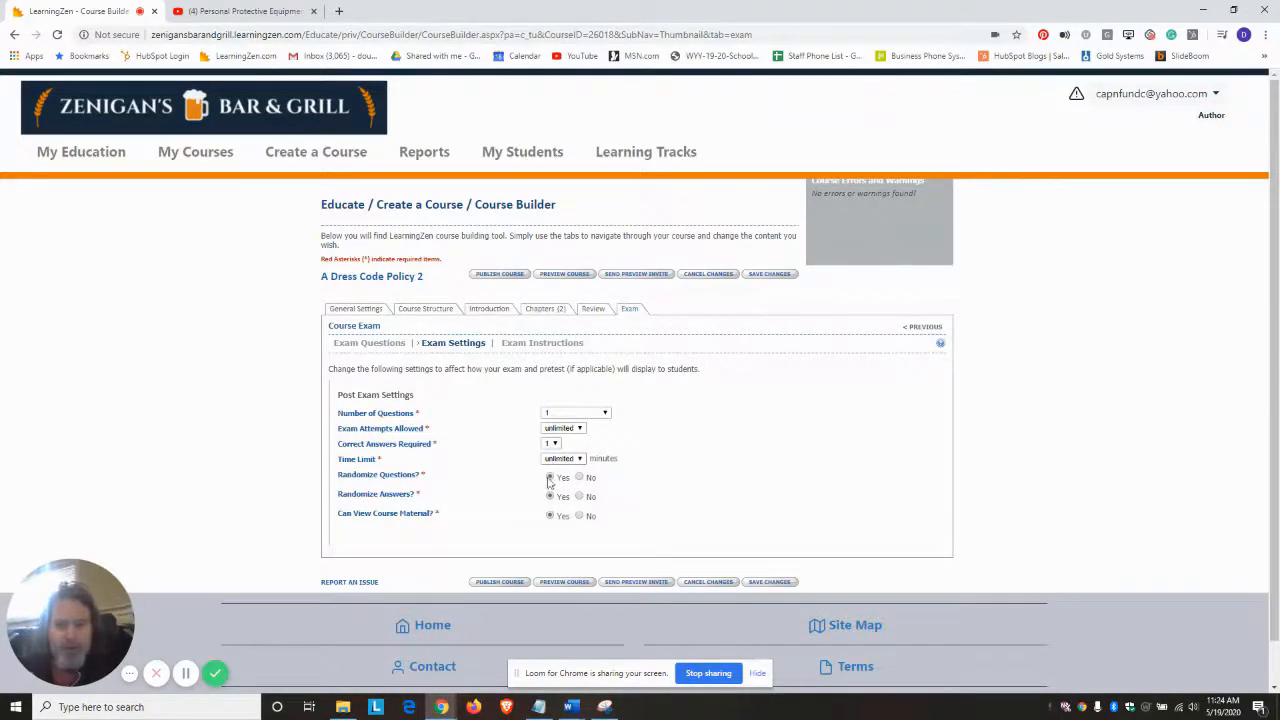
Step: Publish the course "A Dress Code Policy 2" with the Terms of Service agreed to, and open My Courses
left_click(512, 585)
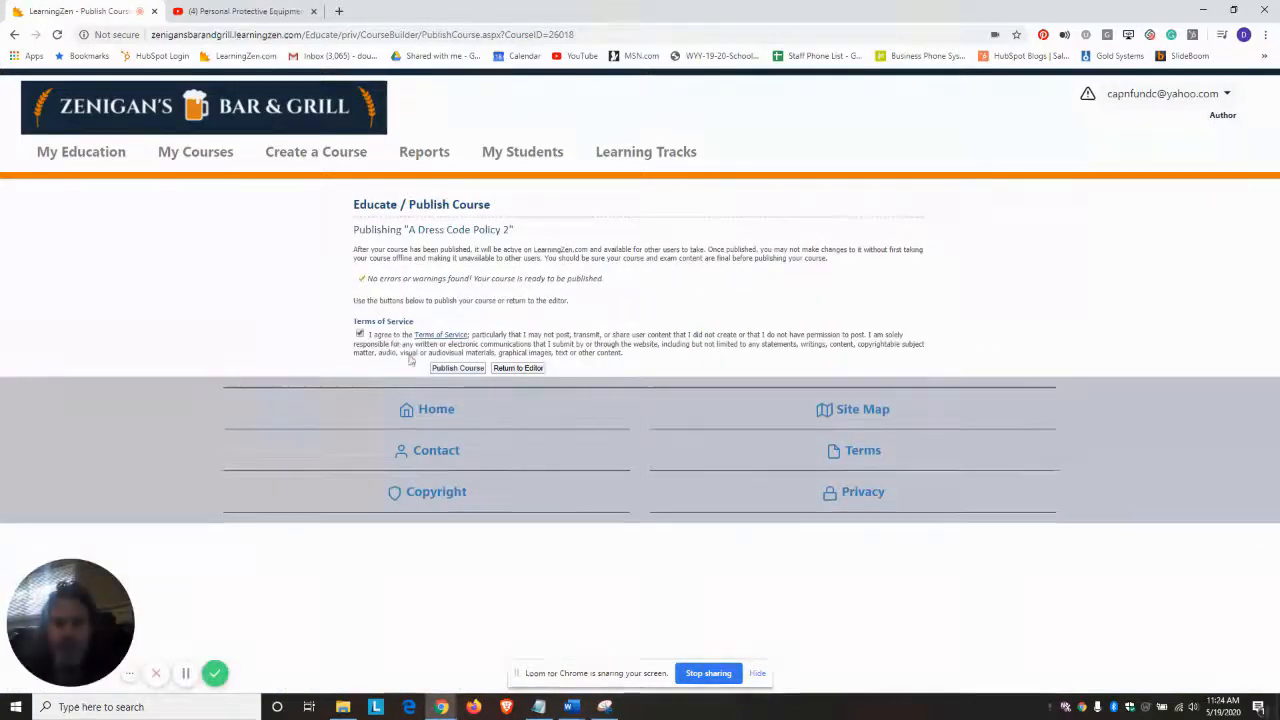
left_click(458, 369)
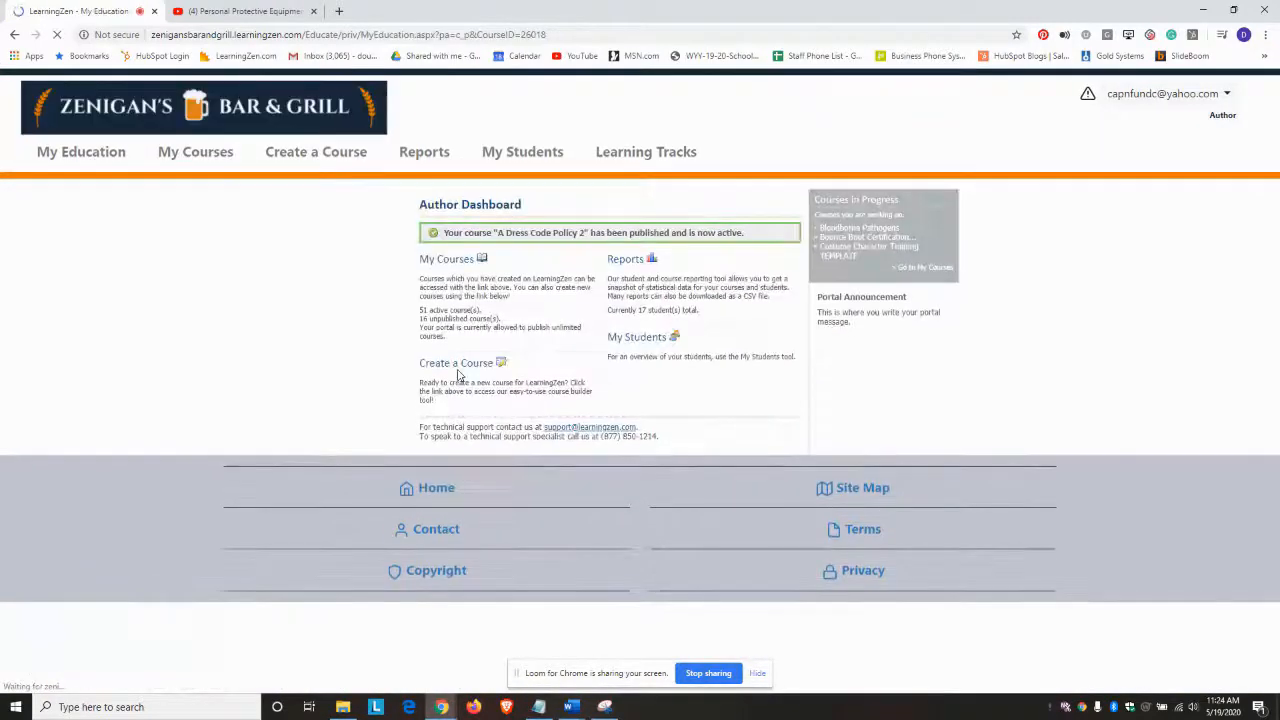
left_click(463, 262)
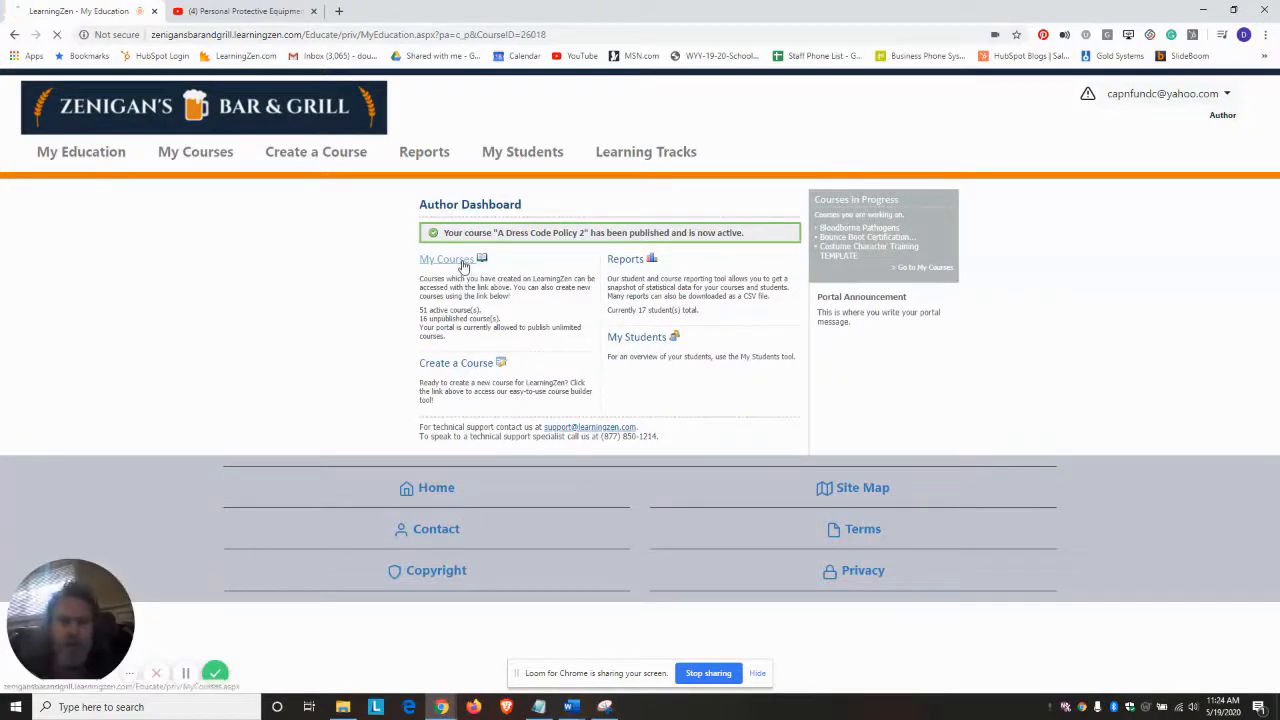